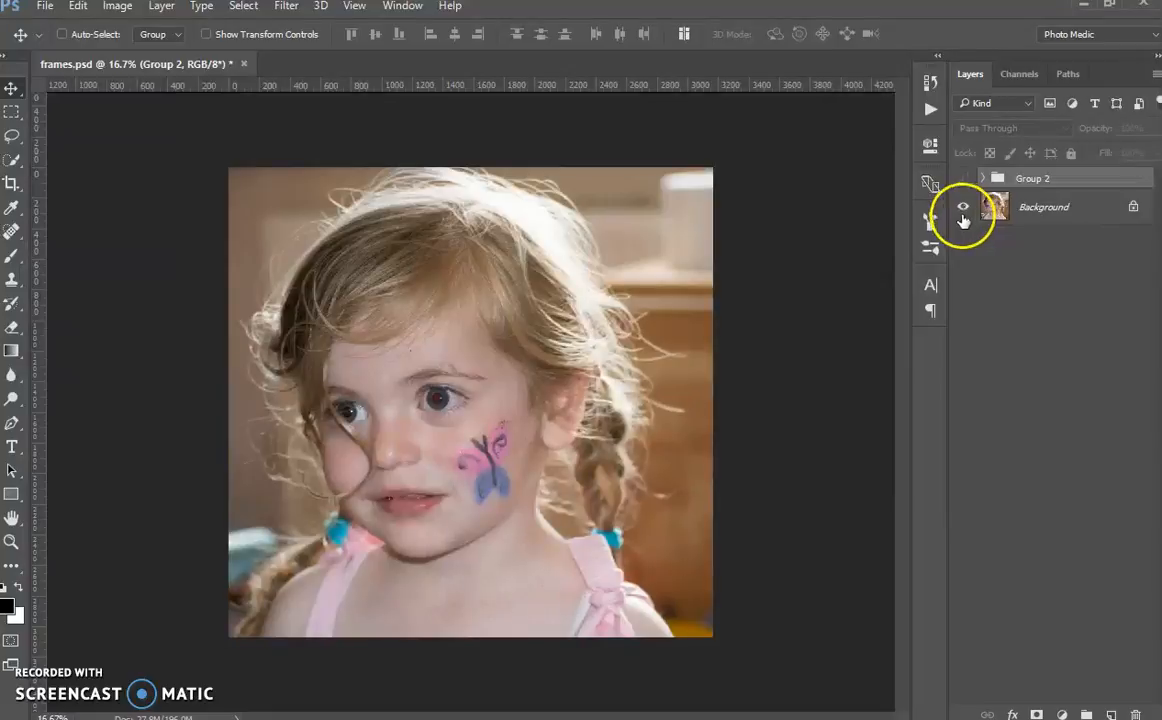
# Step: Revert the document to its initial Open state in the history
pyautogui.click(930, 82)
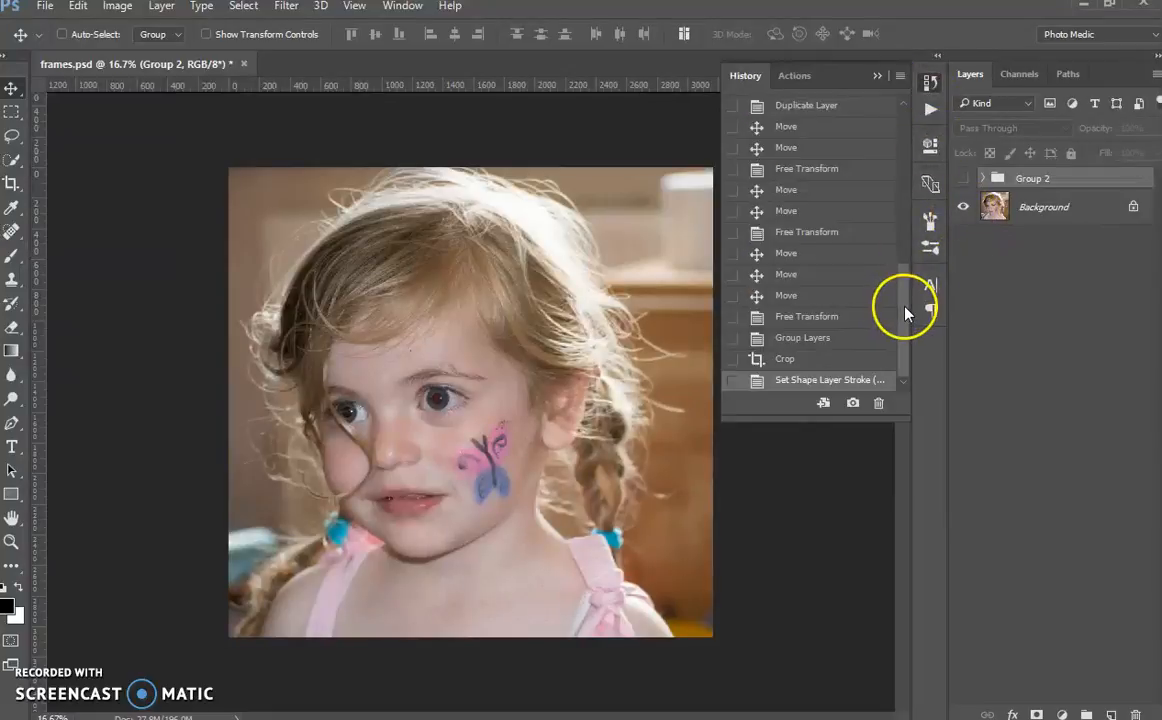
pyautogui.moveTo(906, 306); pyautogui.dragTo(910, 117)
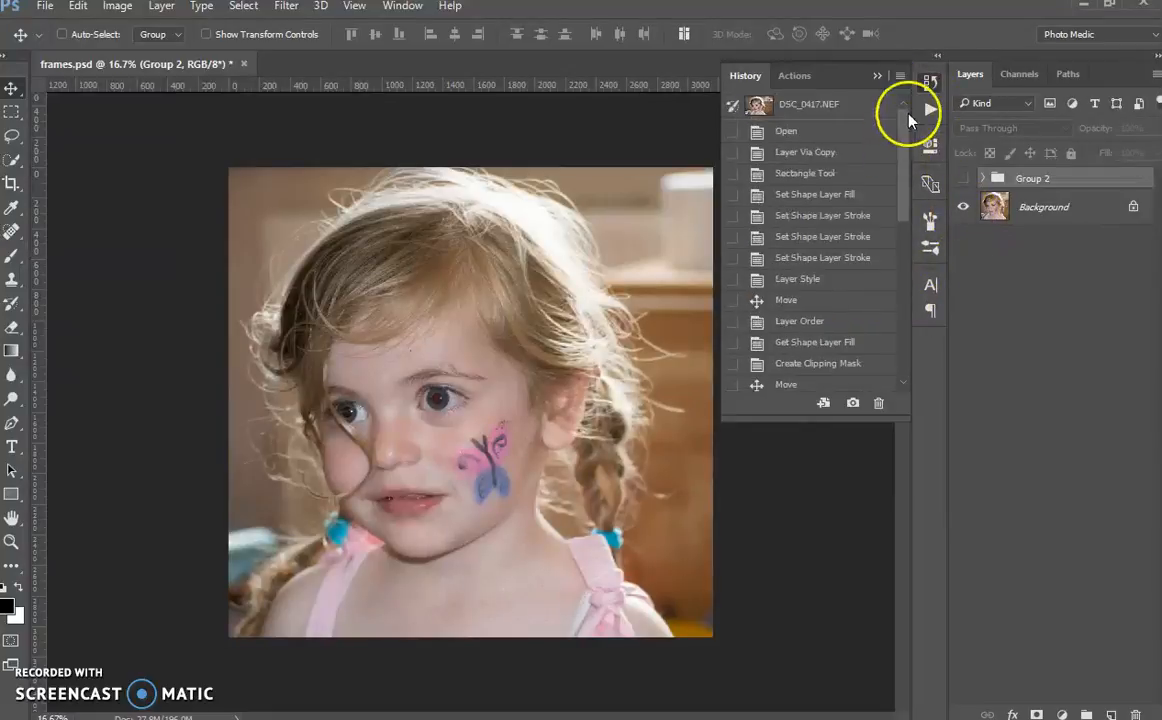
pyautogui.click(800, 132)
pyautogui.click(930, 84)
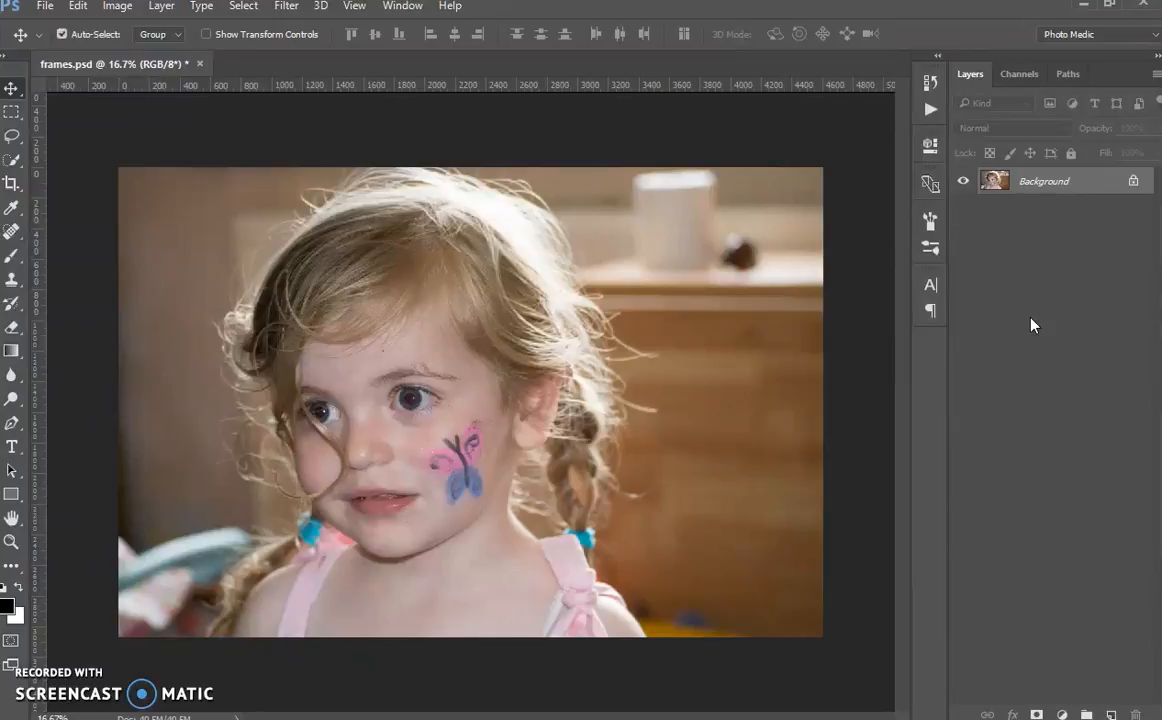
# Step: Duplicate the Background layer and hide the original Background
pyautogui.hotkey('ctrl', 'j')
pyautogui.click(962, 207)
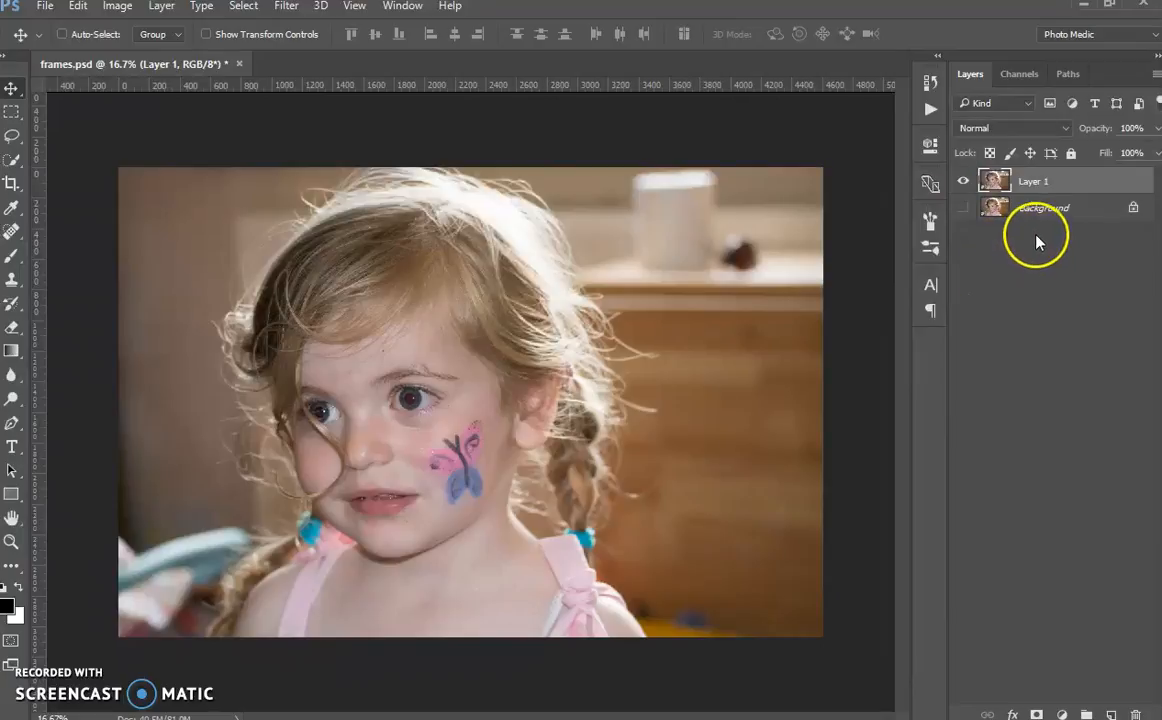
# Step: Draw a tall rectangle shape about 708 × 2946 px over the left part of the photo and give it a white stroke
pyautogui.click(14, 494)
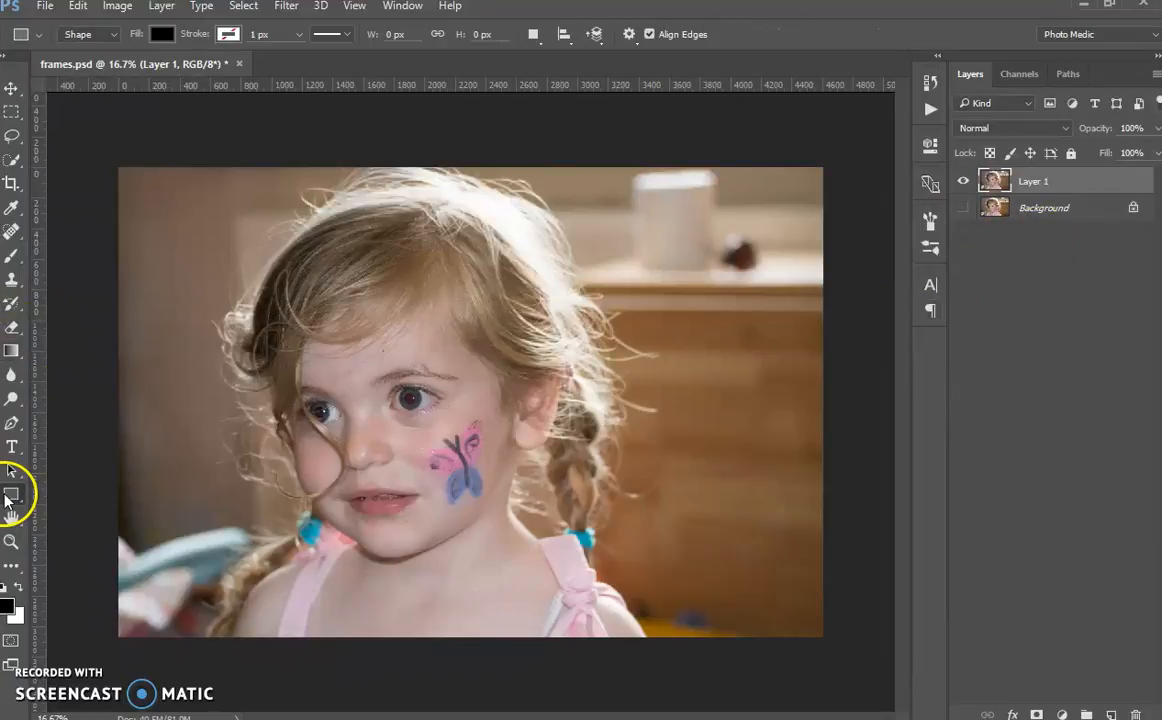
pyautogui.moveTo(189, 176); pyautogui.dragTo(298, 626)
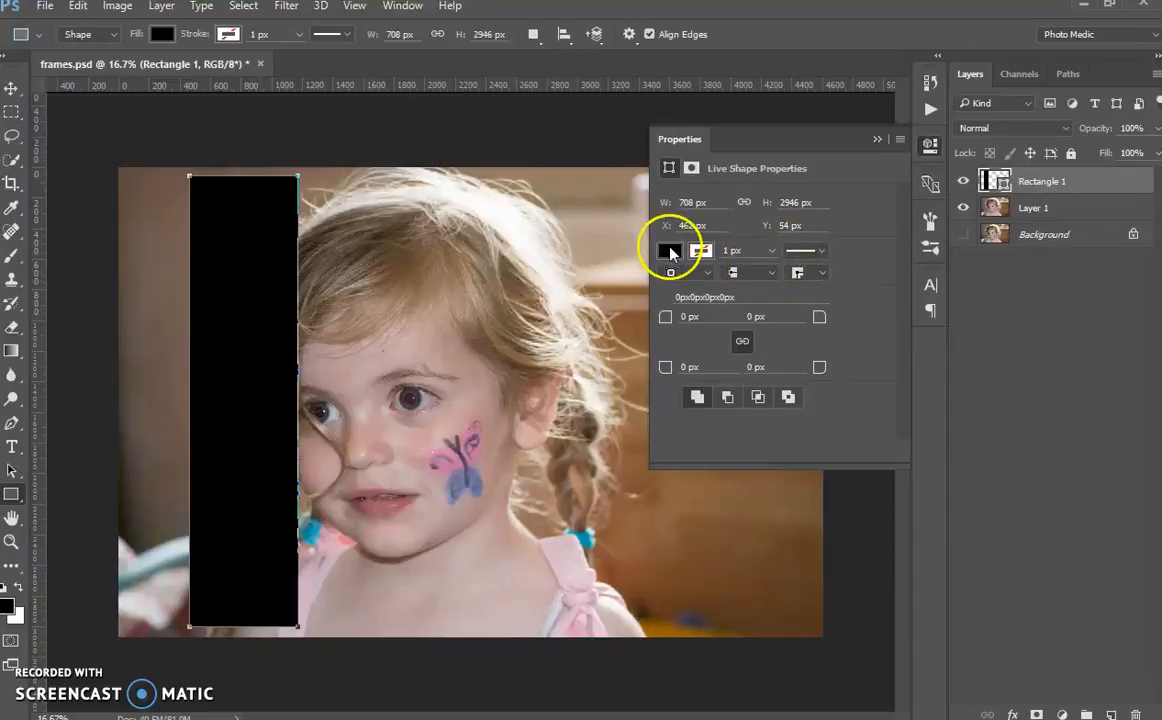
pyautogui.click(709, 254)
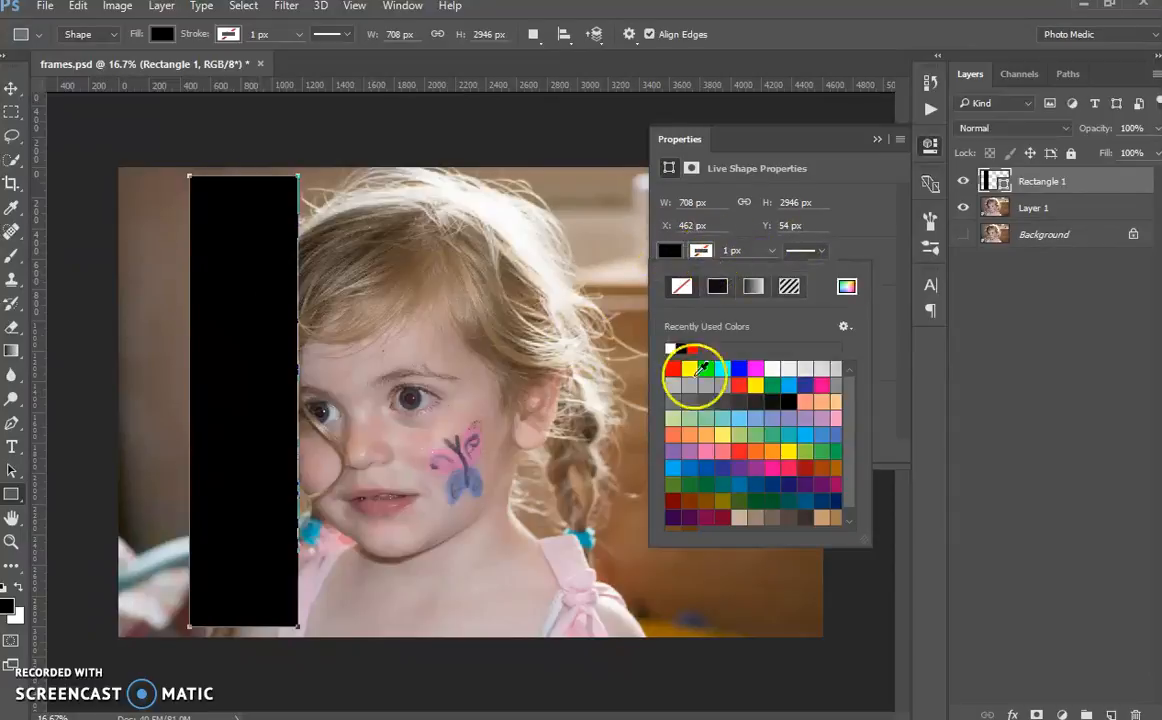
pyautogui.click(783, 370)
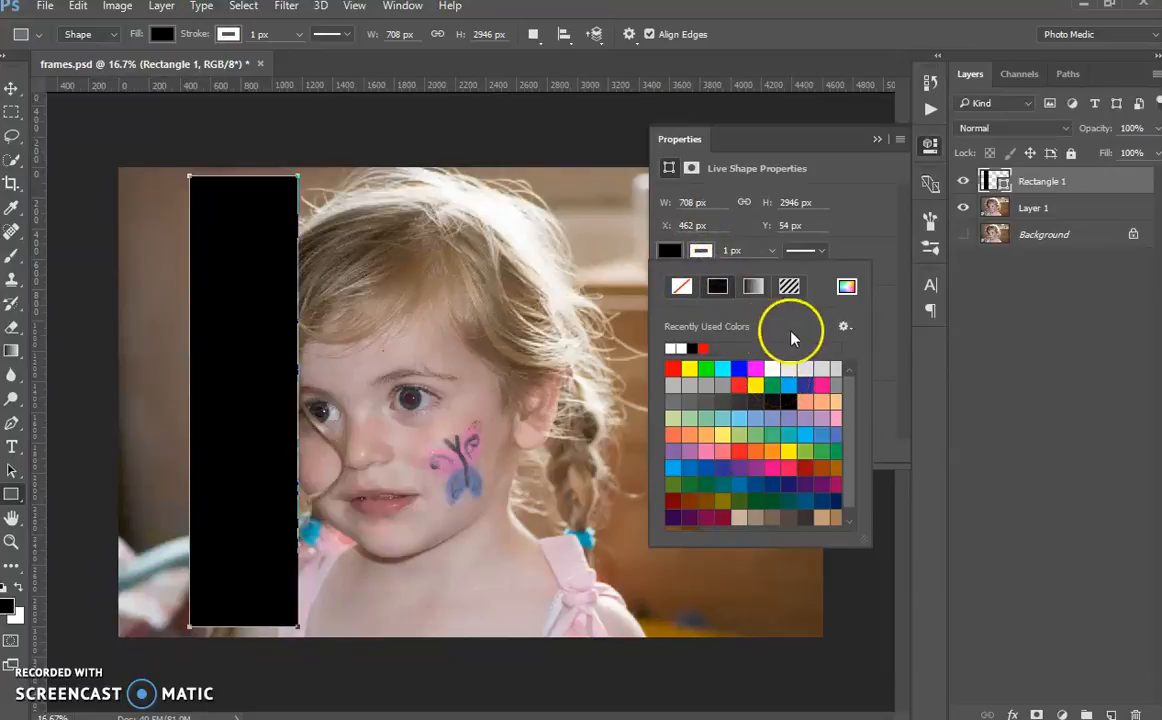
pyautogui.click(895, 340)
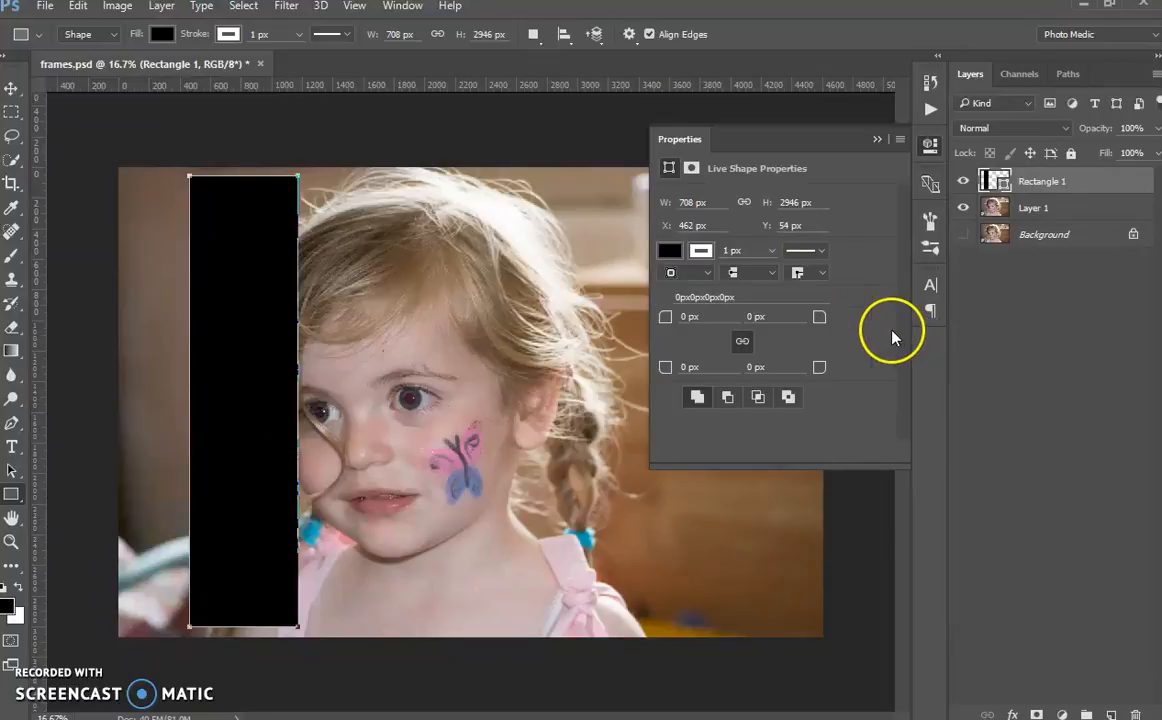
# Step: Fill the rectangle with red and set its stroke width to 25 px
pyautogui.click(669, 250)
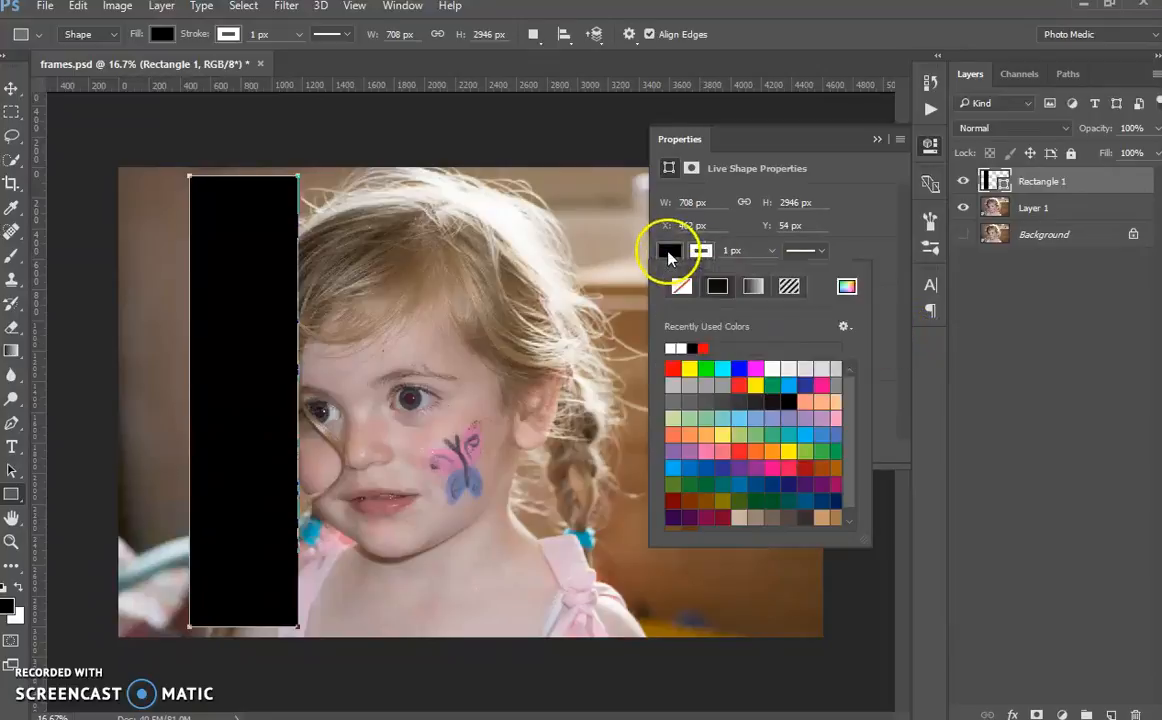
pyautogui.click(674, 368)
pyautogui.click(885, 295)
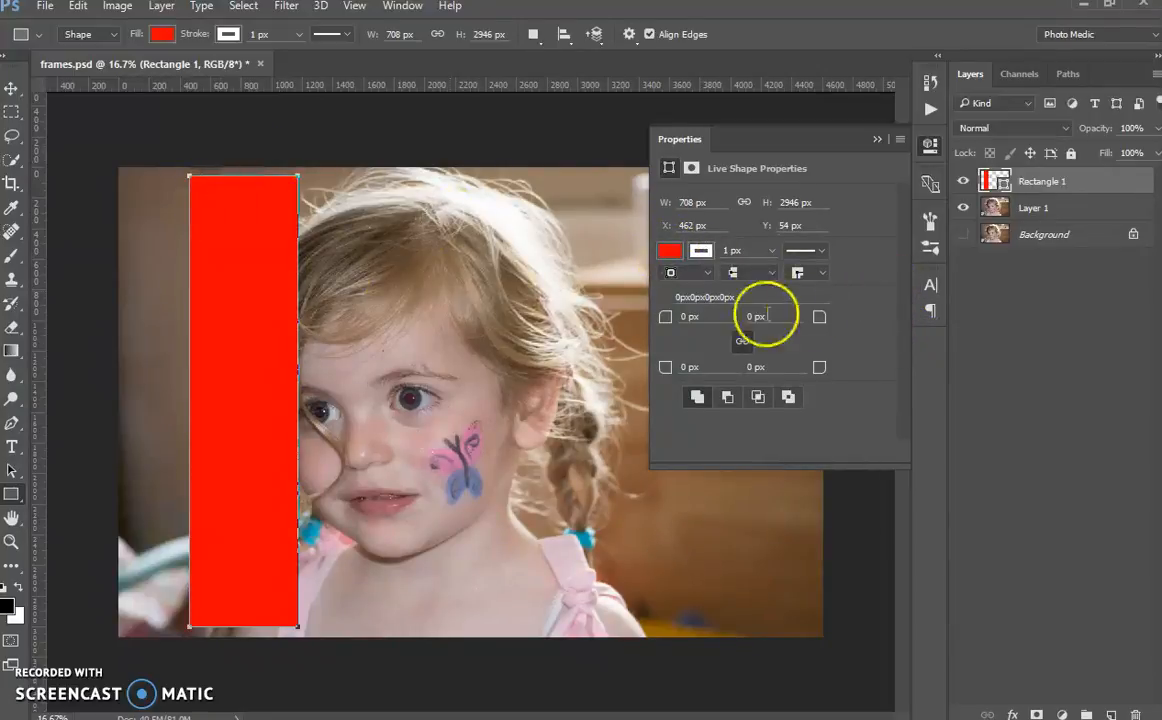
pyautogui.click(731, 249)
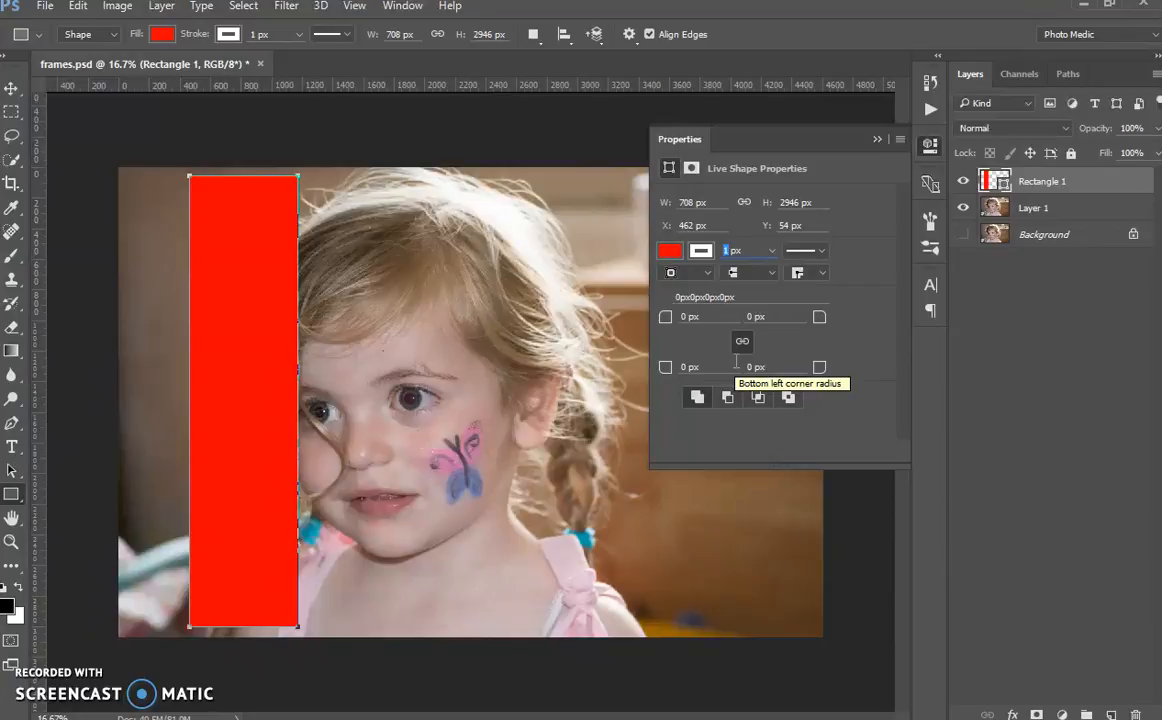
pyautogui.write('25')
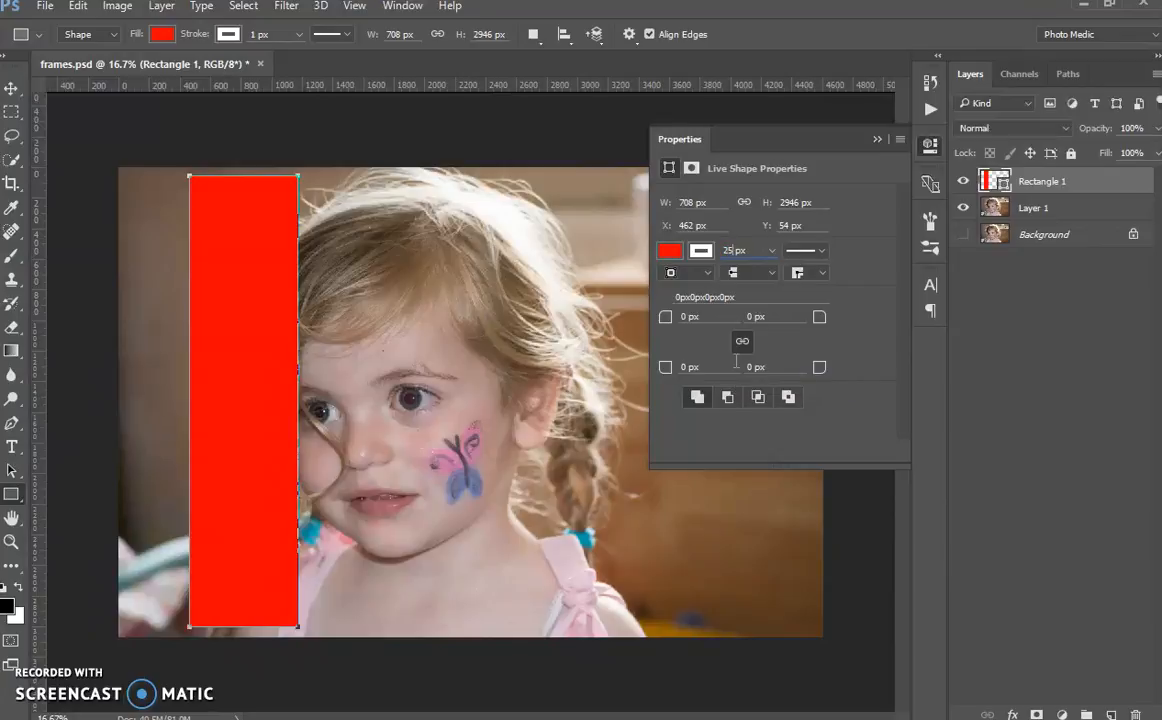
pyautogui.click(885, 343)
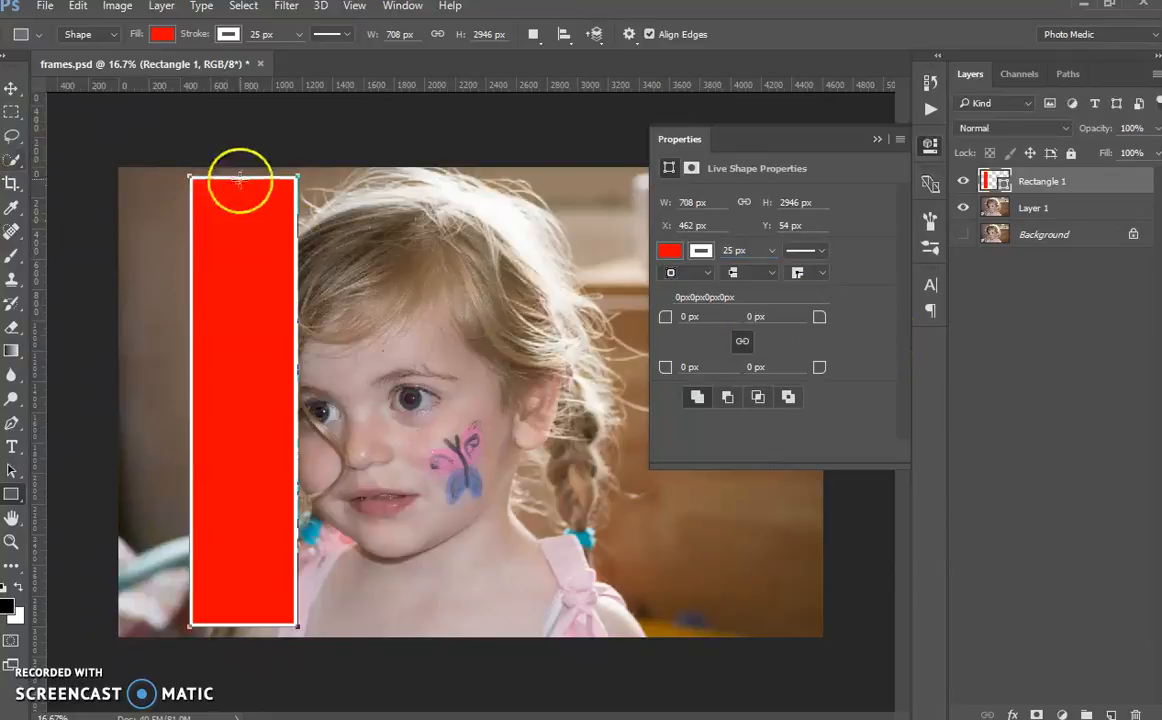
pyautogui.click(930, 147)
# Step: Add a Drop Shadow to the Rectangle 1 layer with its opacity at 50%
pyautogui.click(1030, 188)
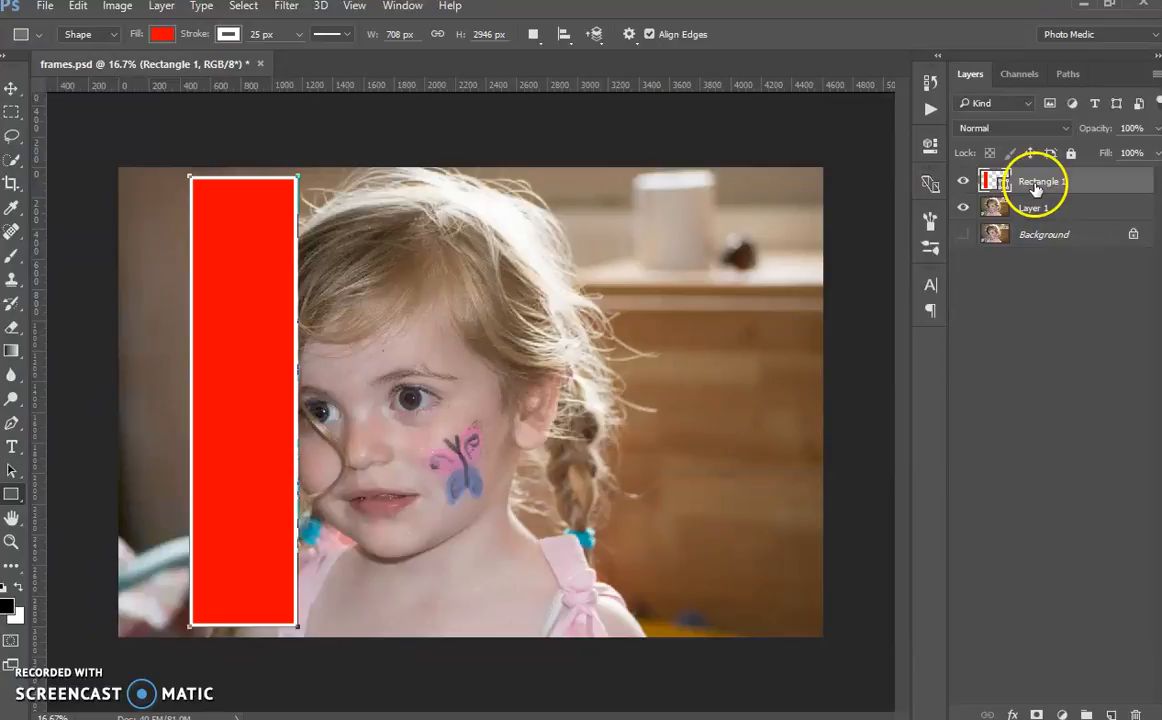
pyautogui.click(1050, 316)
pyautogui.click(1102, 187)
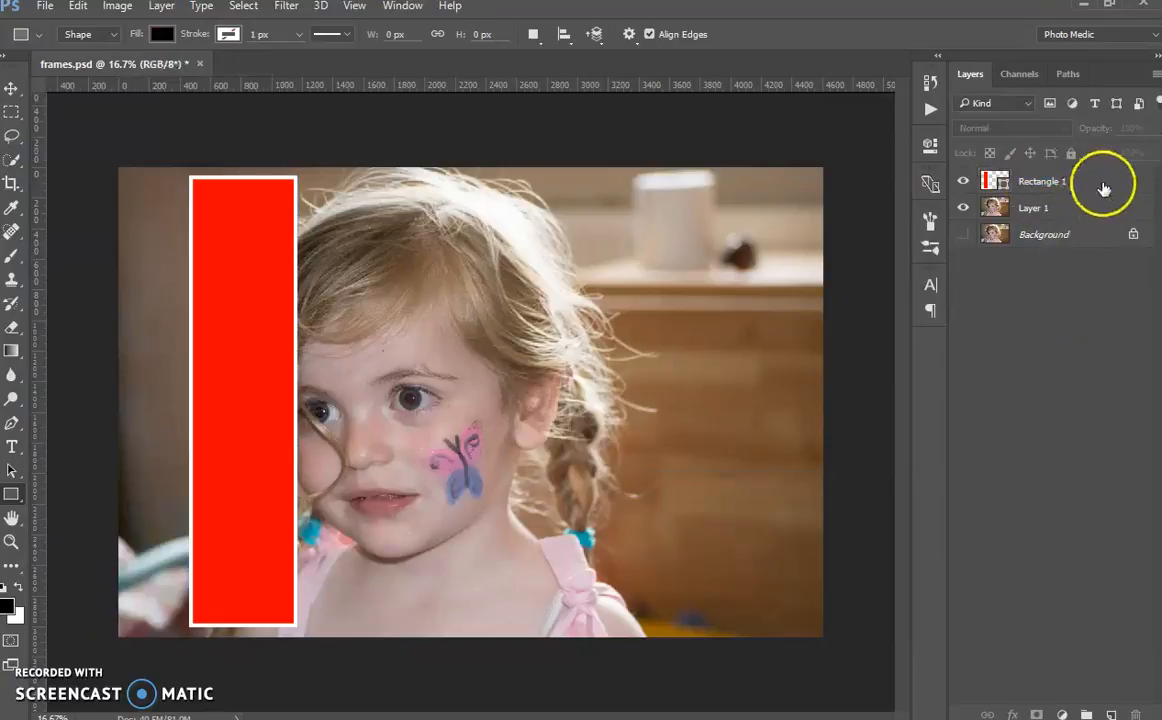
pyautogui.doubleClick(1103, 187)
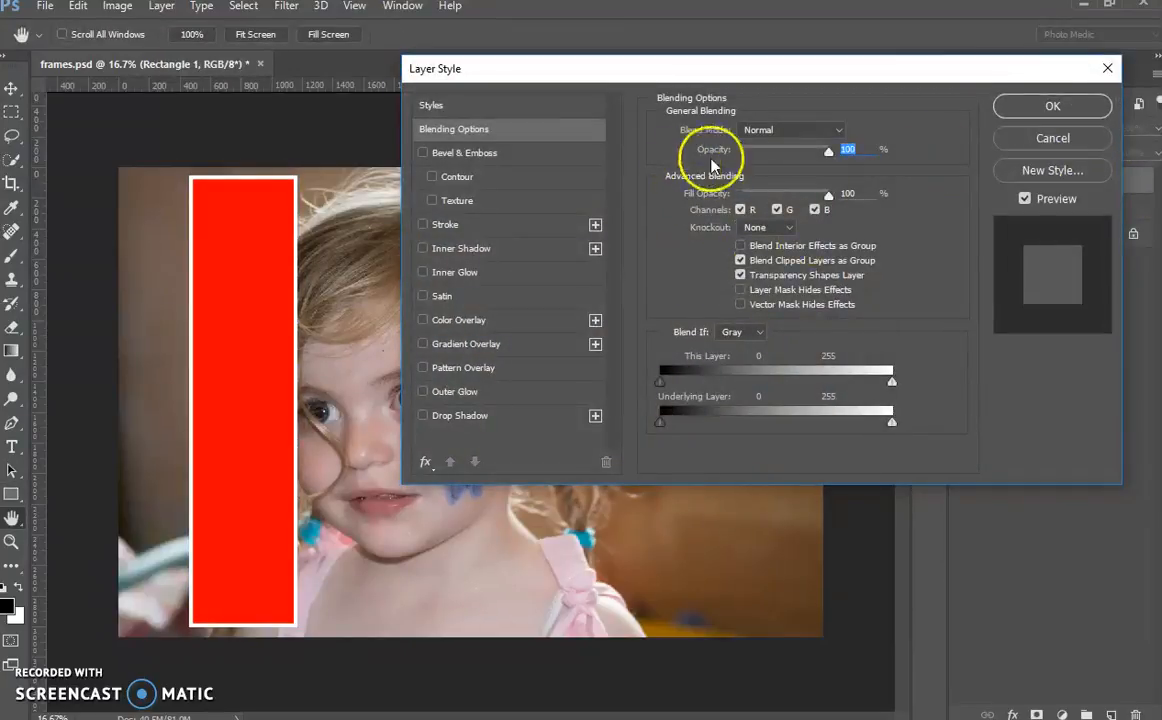
pyautogui.click(421, 416)
pyautogui.click(475, 415)
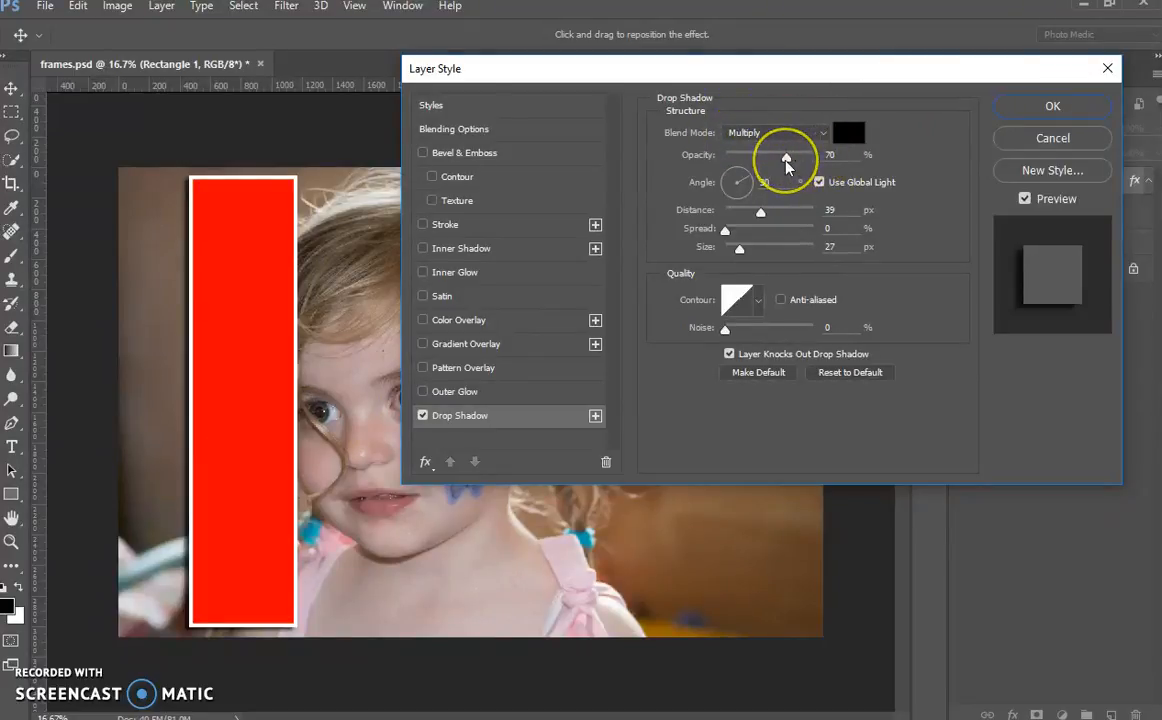
pyautogui.moveTo(786, 163); pyautogui.dragTo(762, 166)
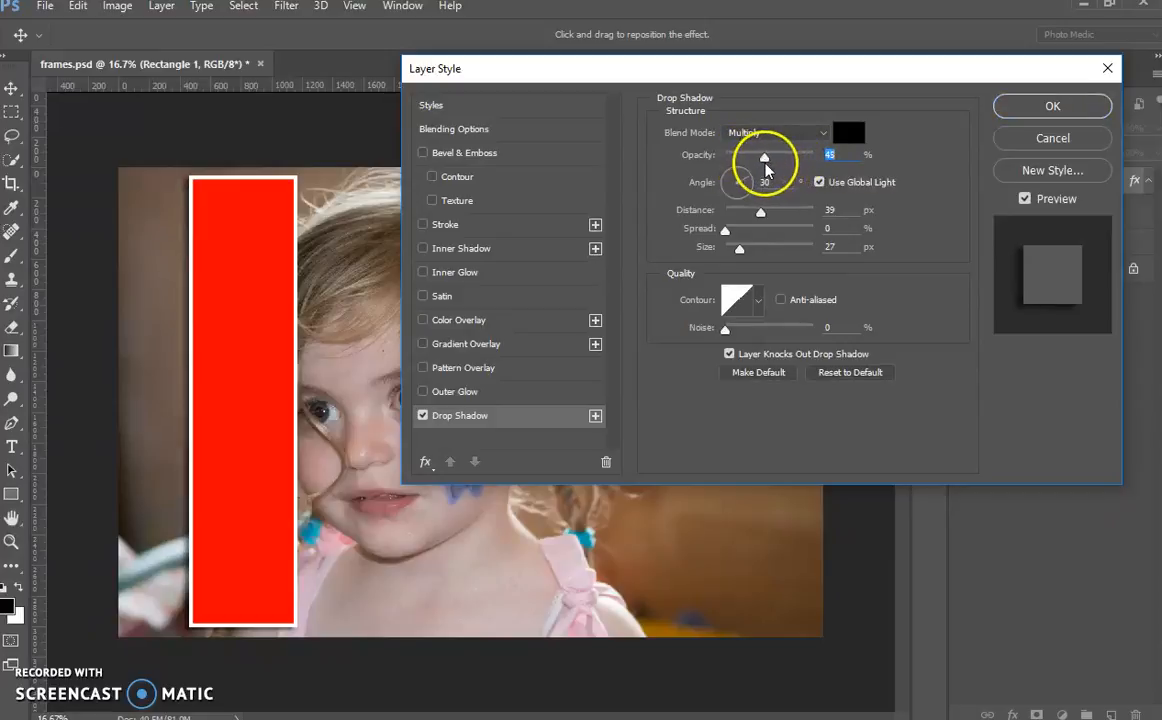
pyautogui.moveTo(767, 165); pyautogui.dragTo(773, 162)
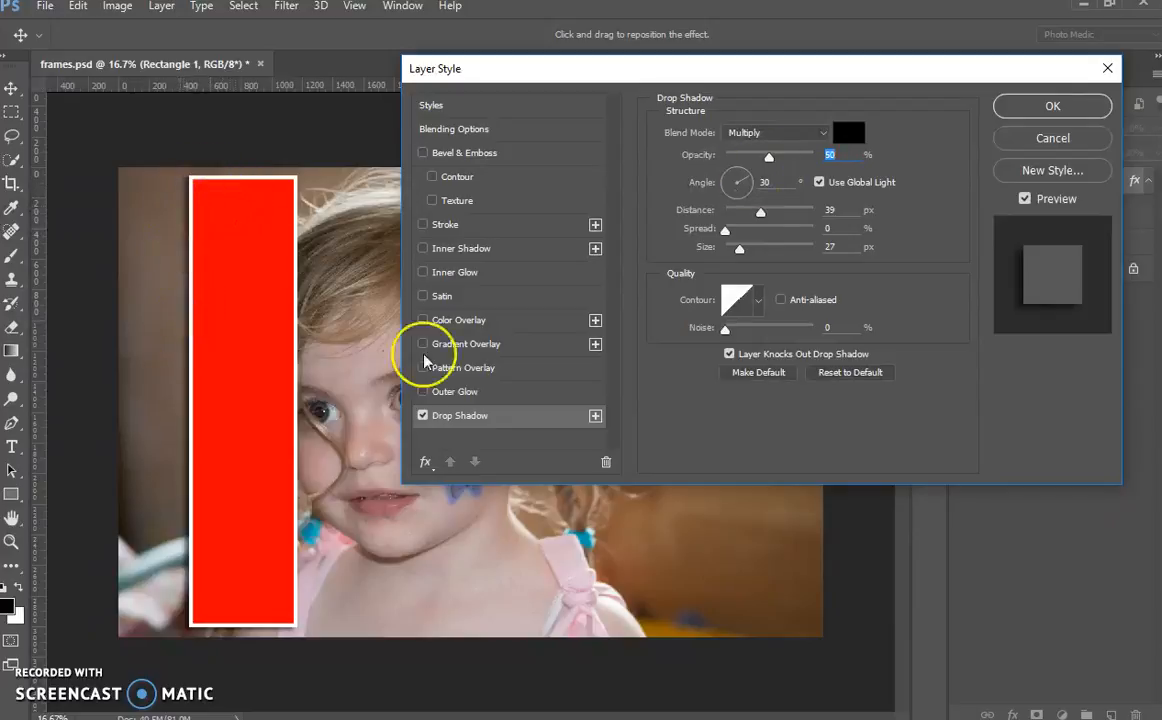
# Step: Set the drop shadow's distance to 42 px, spread to 8% and size to 46 px, and apply the layer style
pyautogui.moveTo(748, 200); pyautogui.dragTo(729, 176)
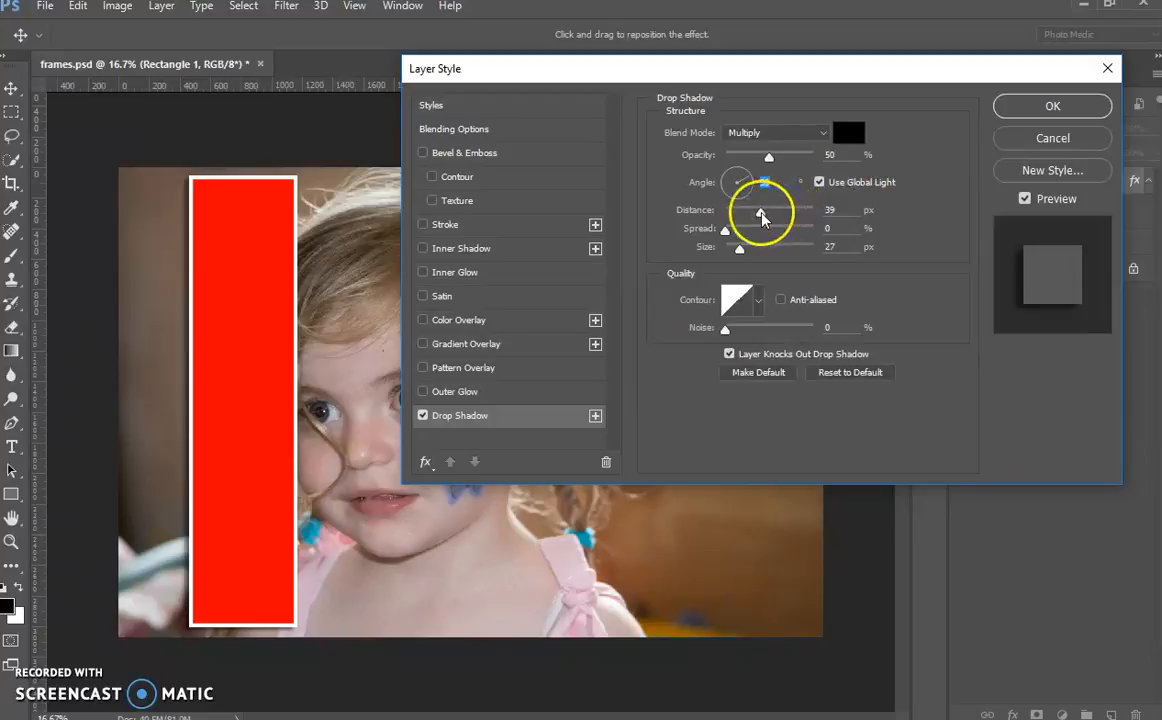
pyautogui.moveTo(762, 217)
pyautogui.mouseDown()
pyautogui.moveTo(781, 212)
pyautogui.moveTo(758, 217)
pyautogui.moveTo(767, 224)
pyautogui.mouseUp()
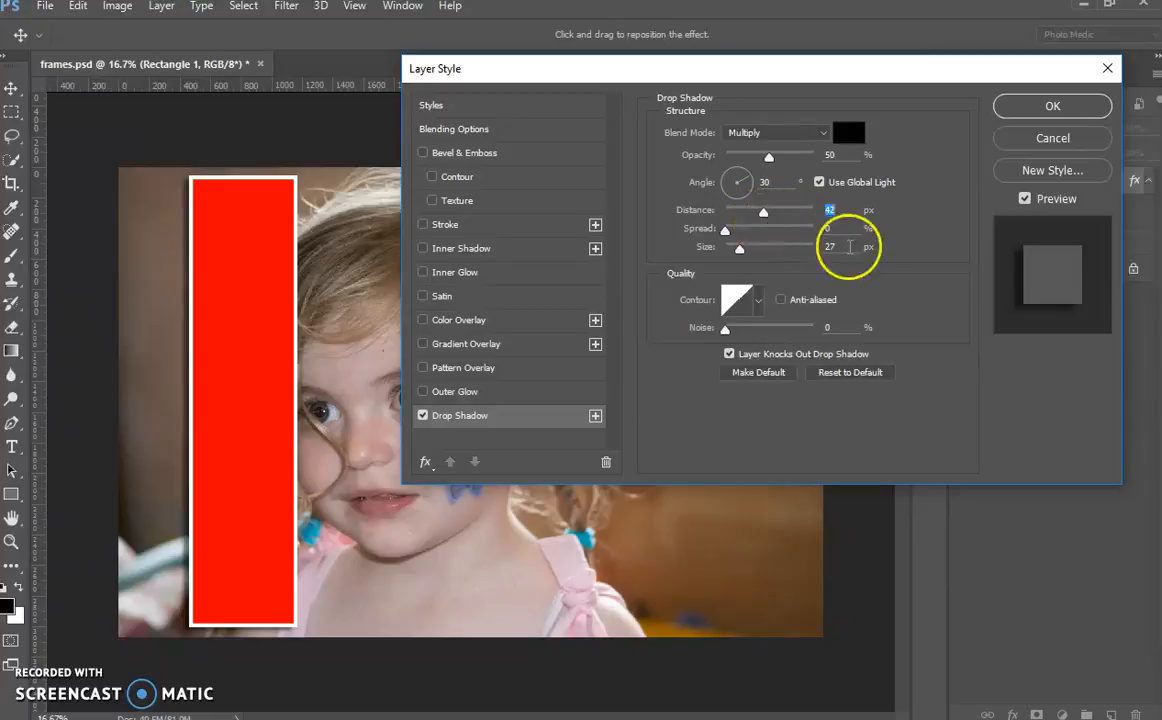
pyautogui.moveTo(727, 230); pyautogui.dragTo(747, 244)
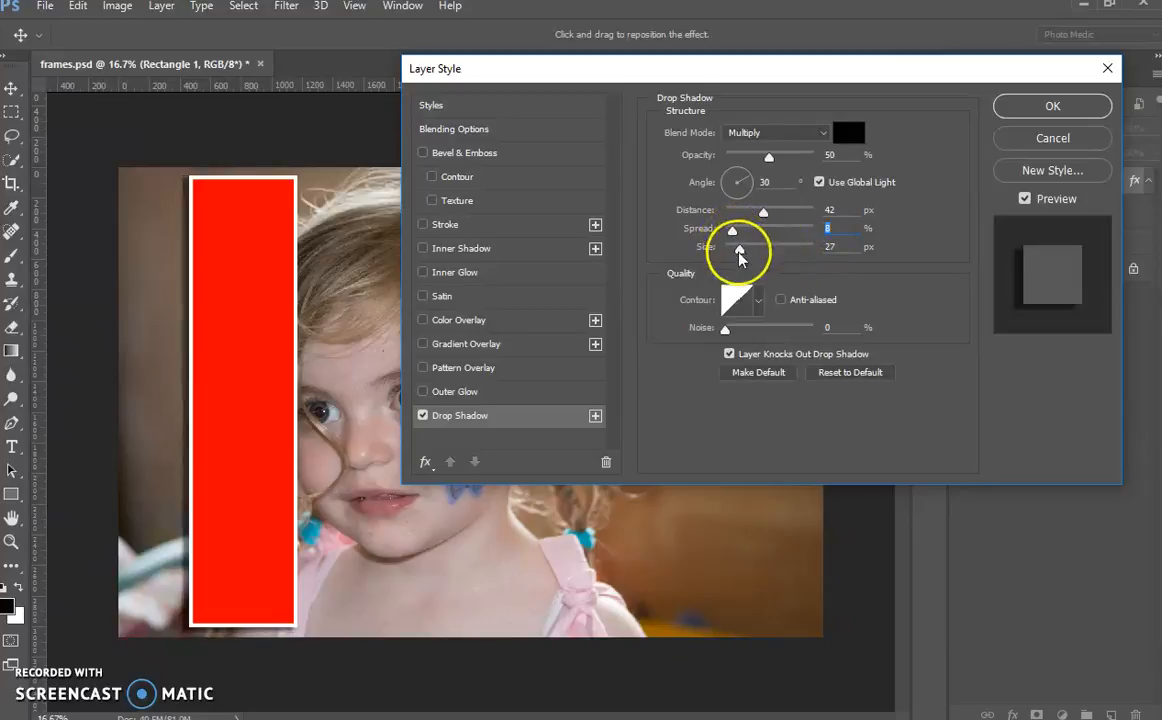
pyautogui.moveTo(739, 254)
pyautogui.mouseDown()
pyautogui.moveTo(775, 250)
pyautogui.moveTo(748, 253)
pyautogui.mouseUp()
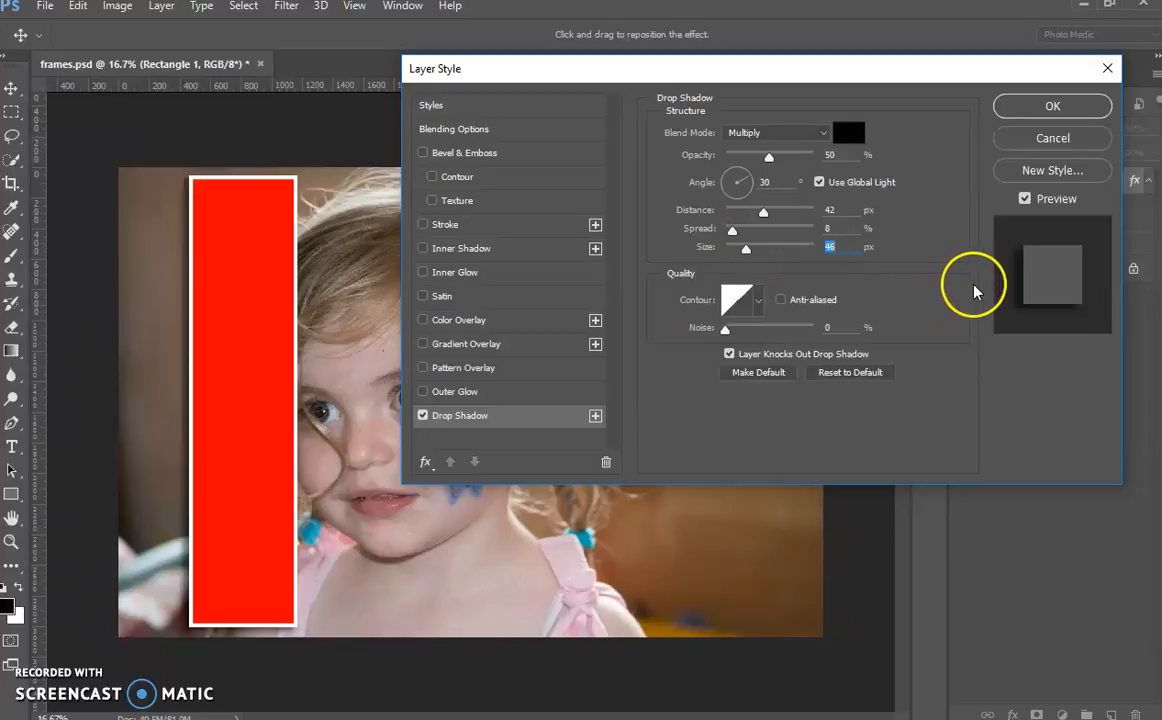
pyautogui.click(1015, 106)
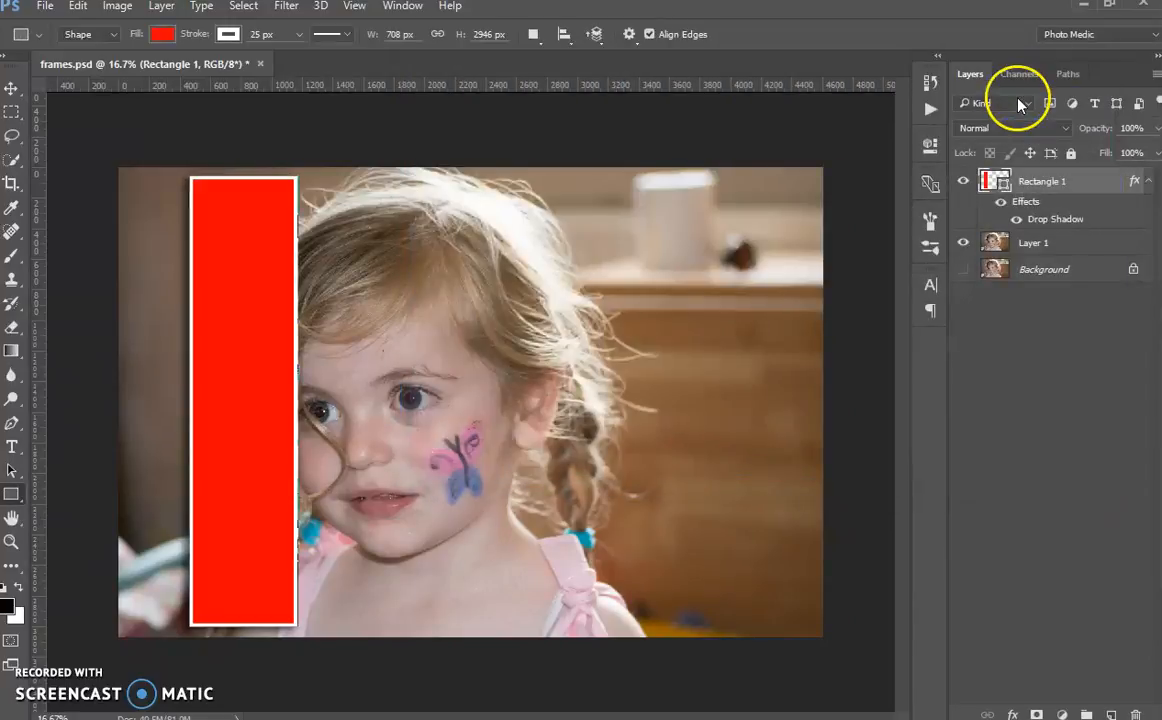
# Step: Move Layer 1 above Rectangle 1 and group the two layers
pyautogui.click(1092, 248)
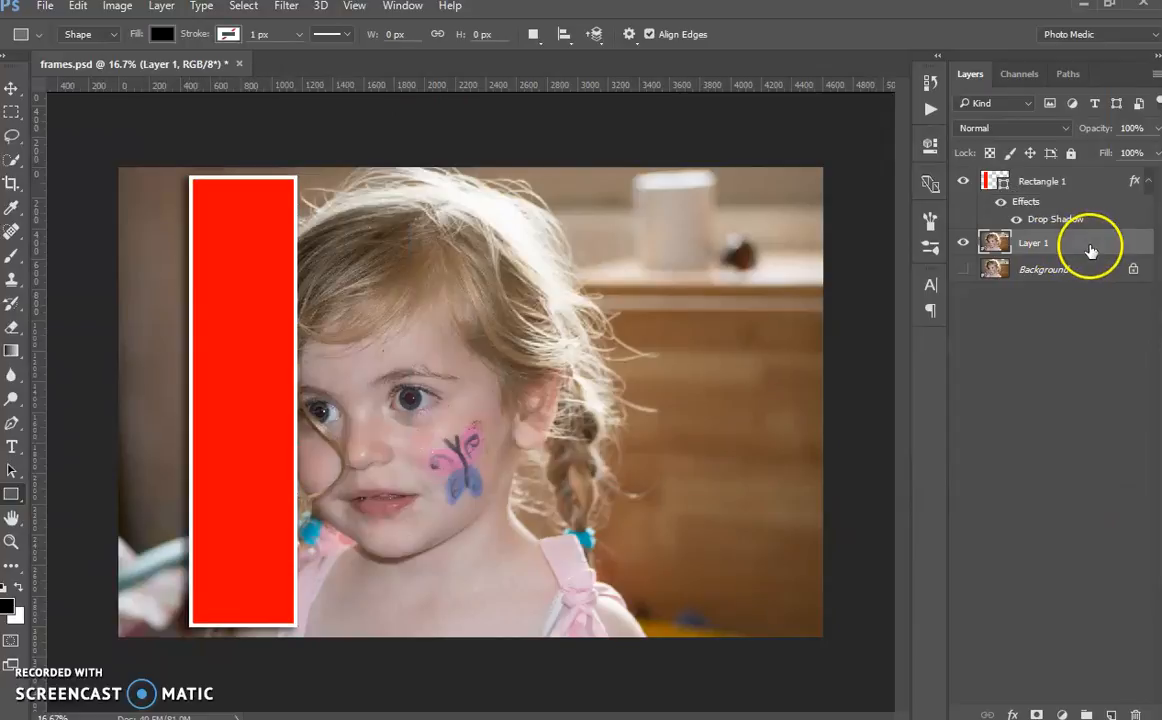
pyautogui.moveTo(1086, 250); pyautogui.dragTo(1081, 184)
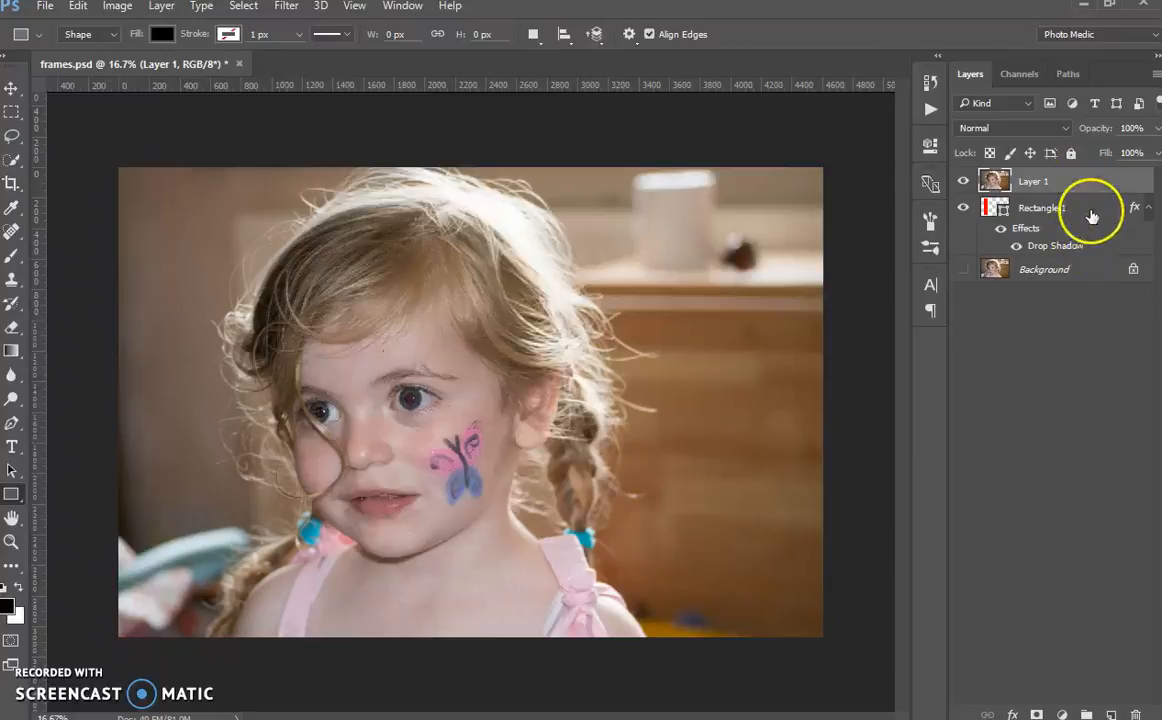
pyautogui.click(1090, 216)
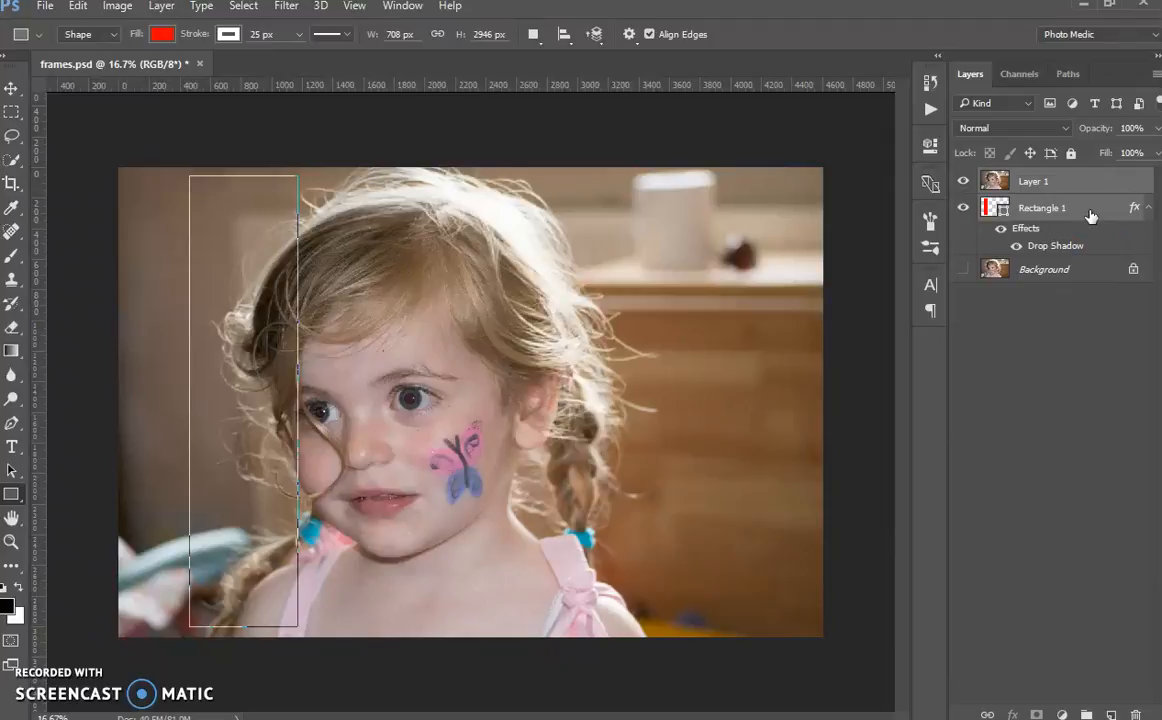
pyautogui.hotkey('ctrl', 'g')
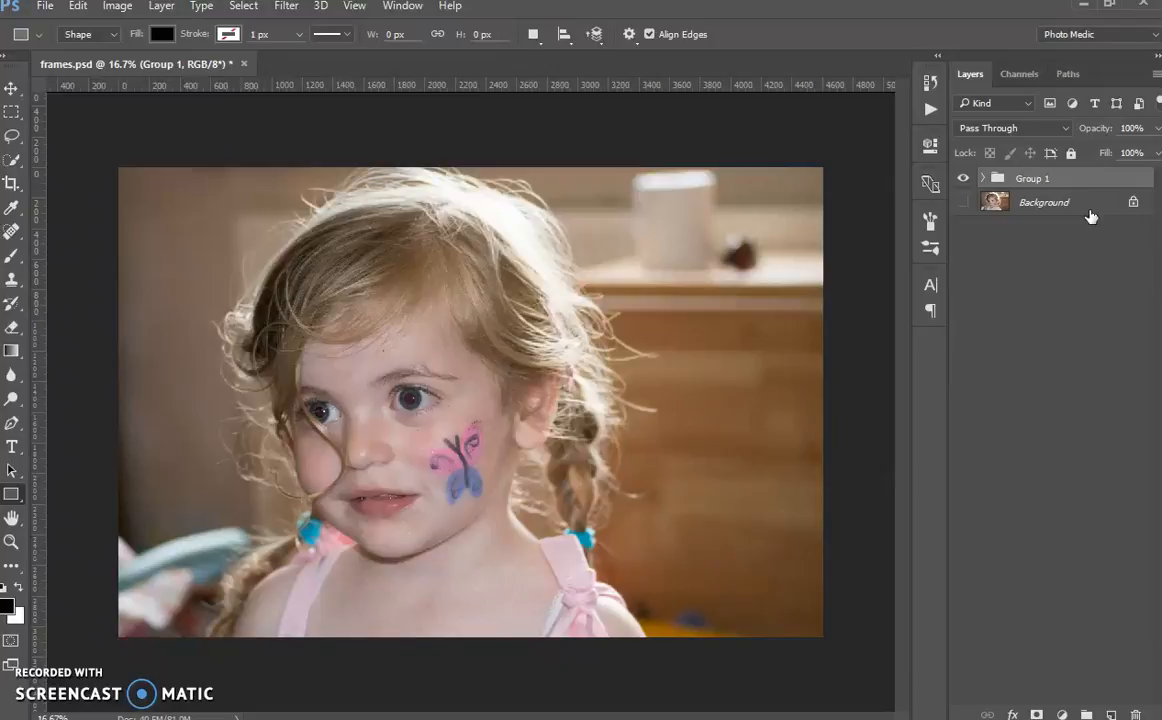
# Step: Duplicate Group 1 five times and hide all five copies
pyautogui.hotkey('ctrl', 'j')
pyautogui.hotkey('ctrl', 'j')
pyautogui.hotkey('ctrl', 'j')
pyautogui.hotkey('ctrl', 'j')
pyautogui.hotkey('ctrl', 'j')
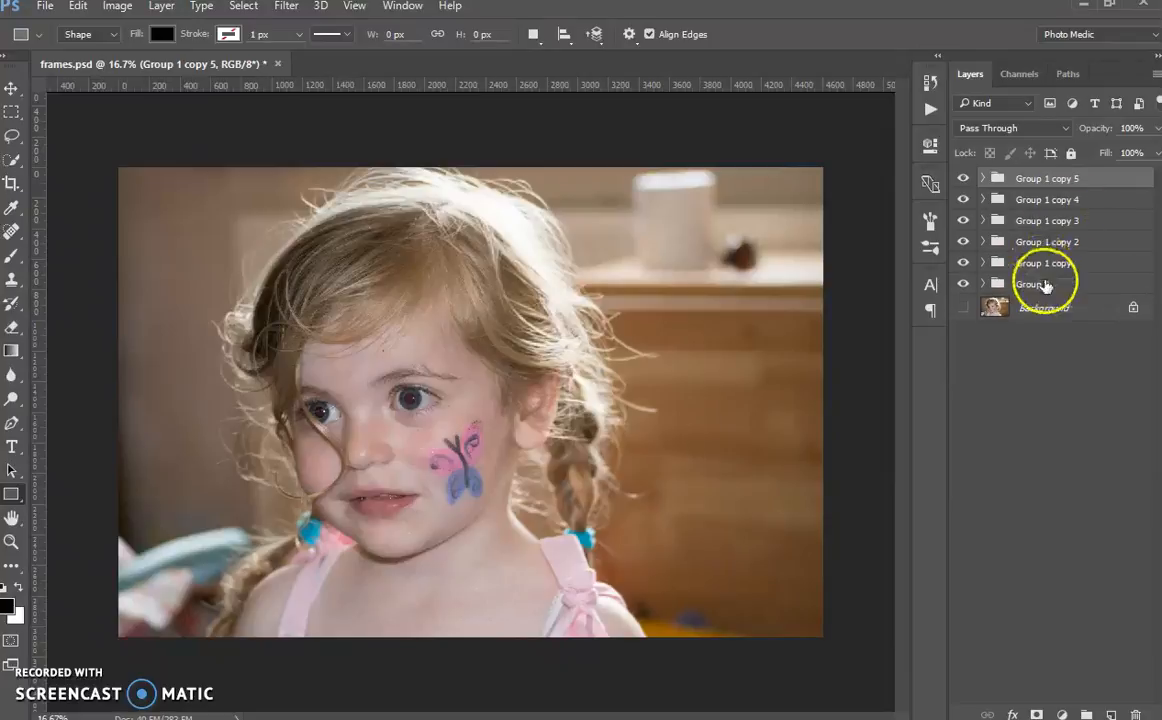
pyautogui.click(963, 178)
pyautogui.moveTo(960, 199); pyautogui.dragTo(987, 265)
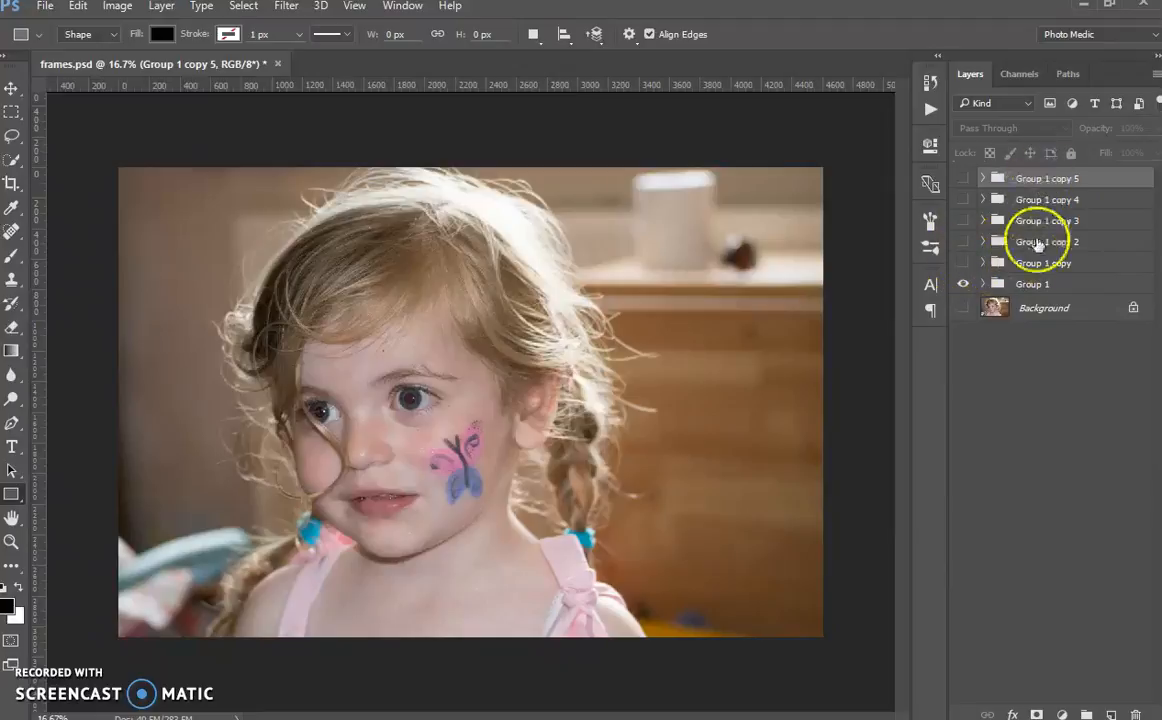
# Step: Create a clipping mask from Layer 1 onto Rectangle 1 inside Group 1
pyautogui.click(984, 284)
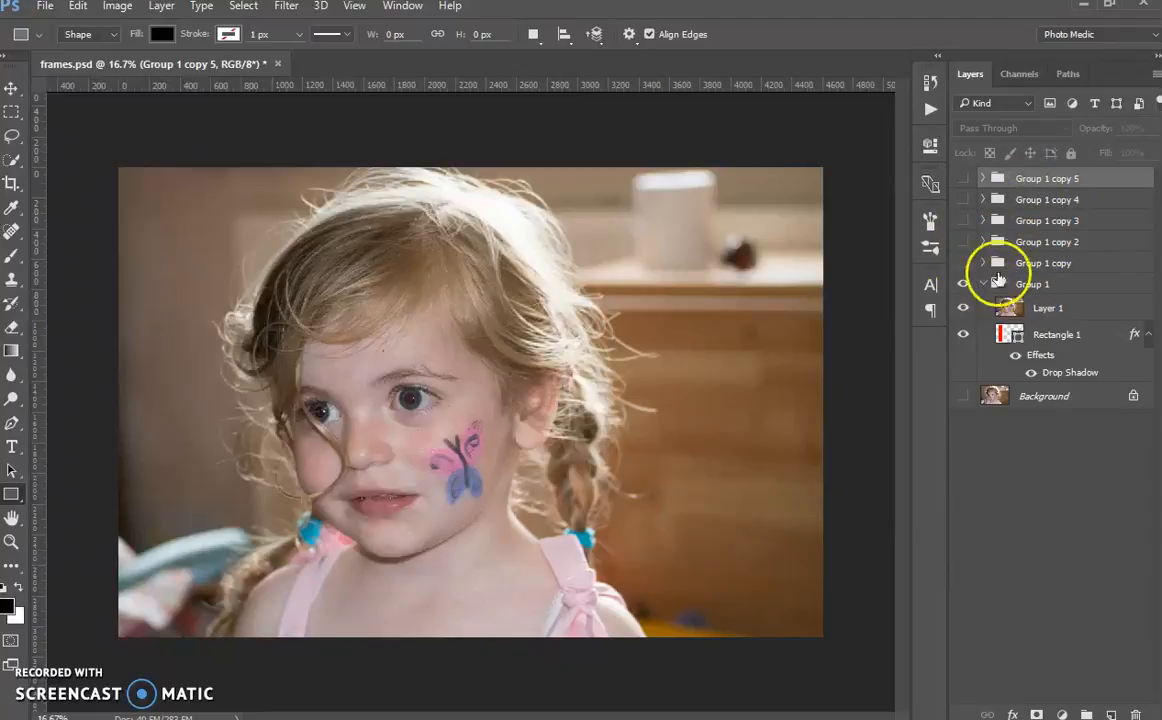
pyautogui.click(1090, 310)
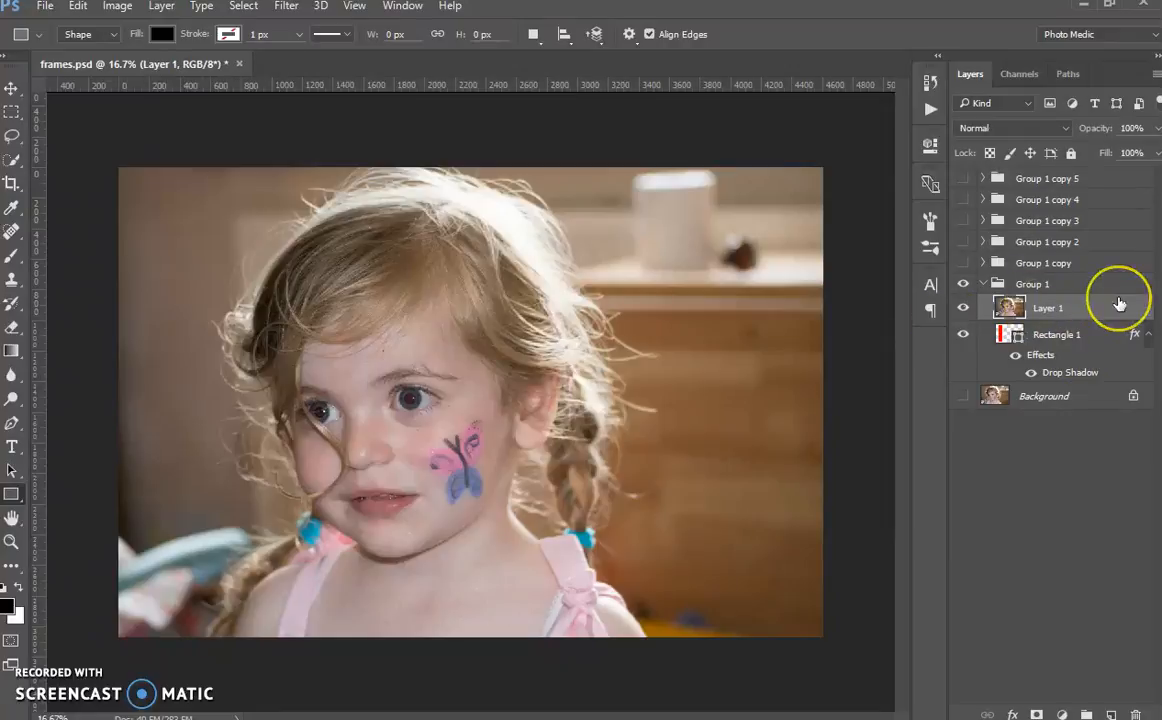
pyautogui.rightClick(1119, 305)
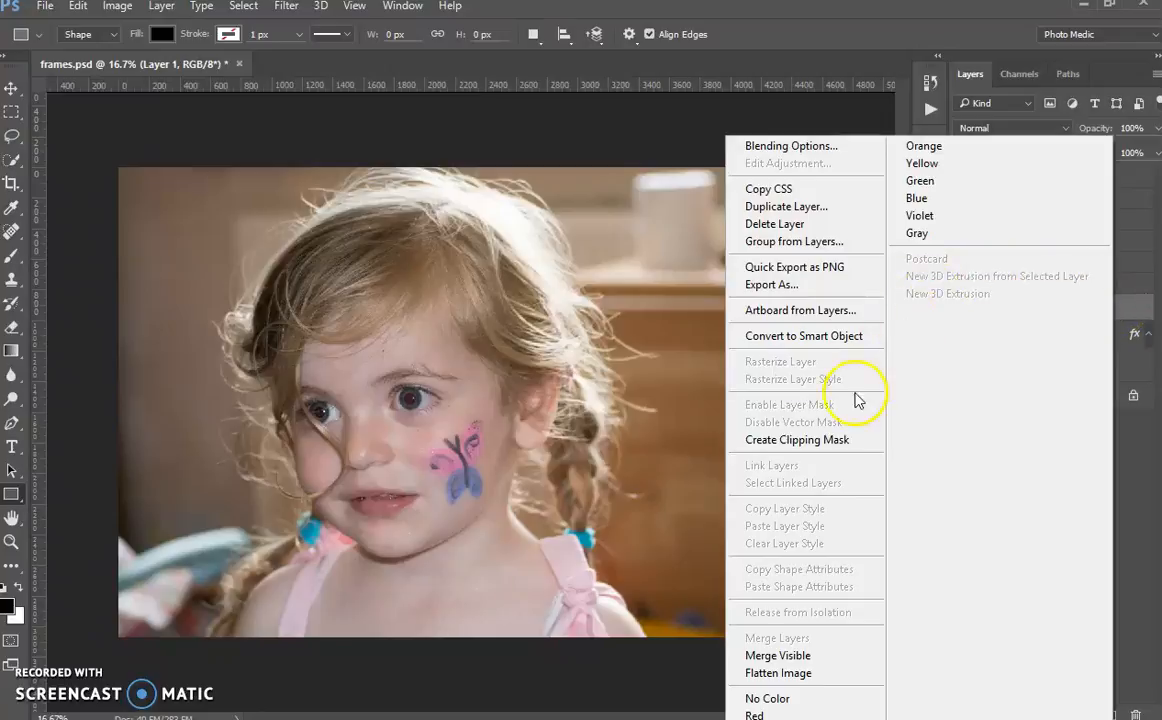
pyautogui.click(828, 443)
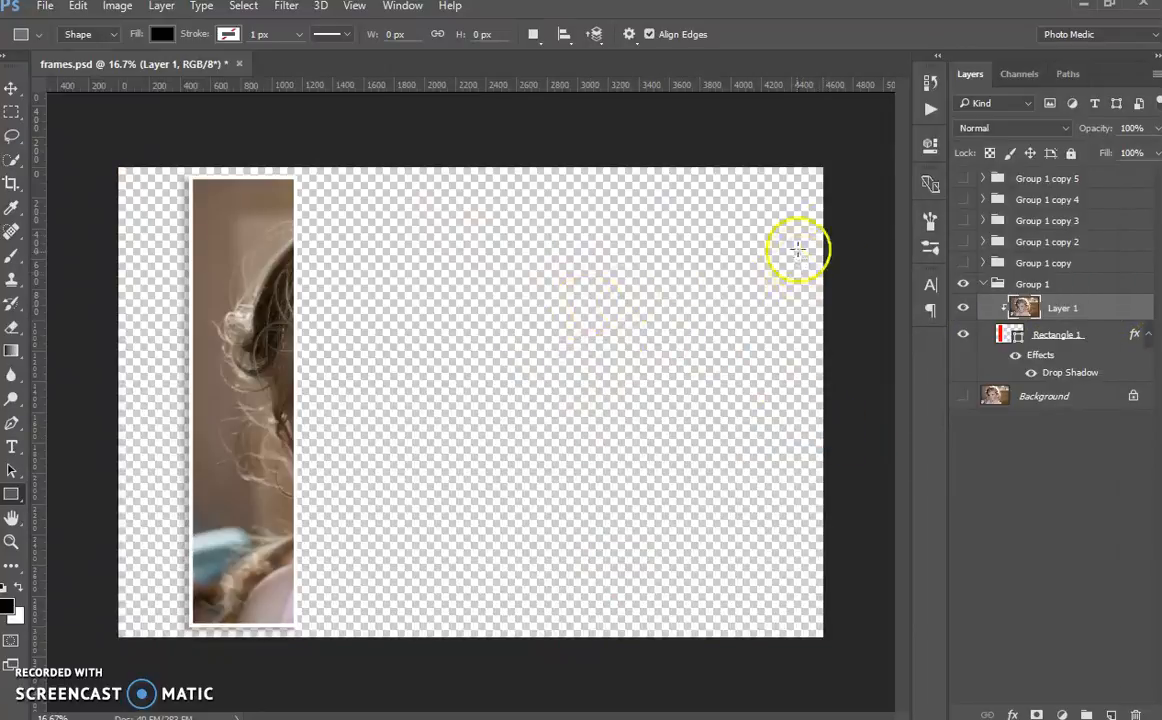
# Step: Show Group 1 copy and create a clipping mask from its Layer 1 onto its Rectangle 1
pyautogui.click(983, 287)
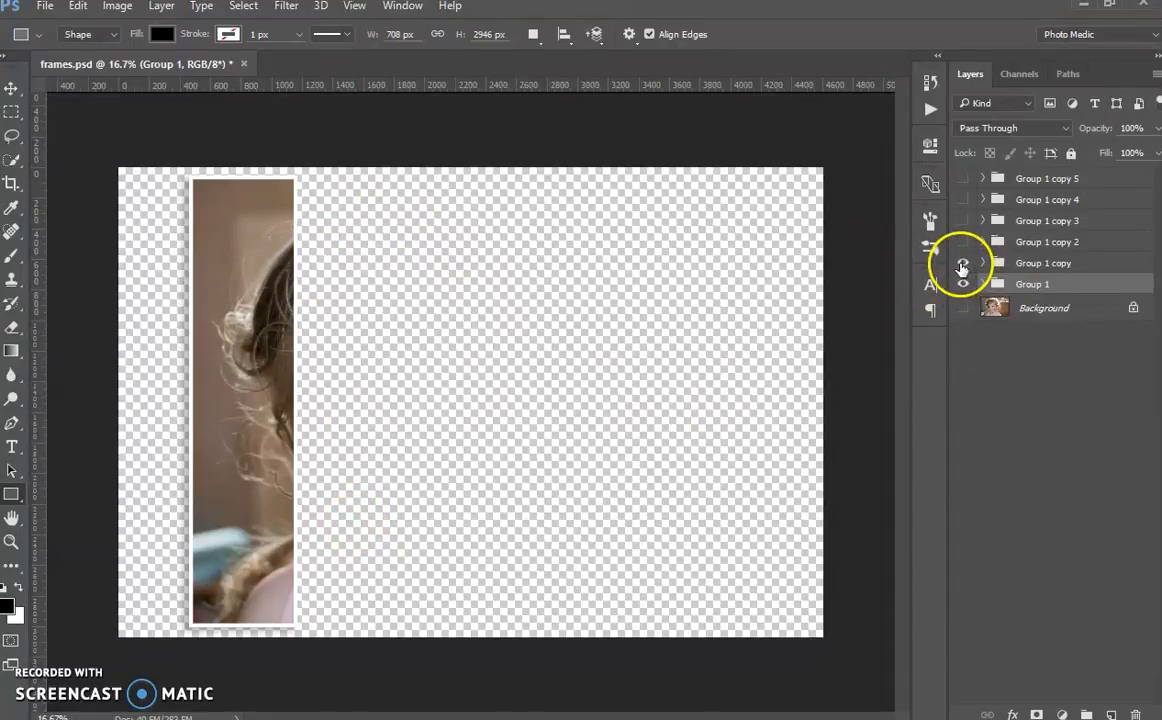
pyautogui.click(964, 264)
pyautogui.click(982, 264)
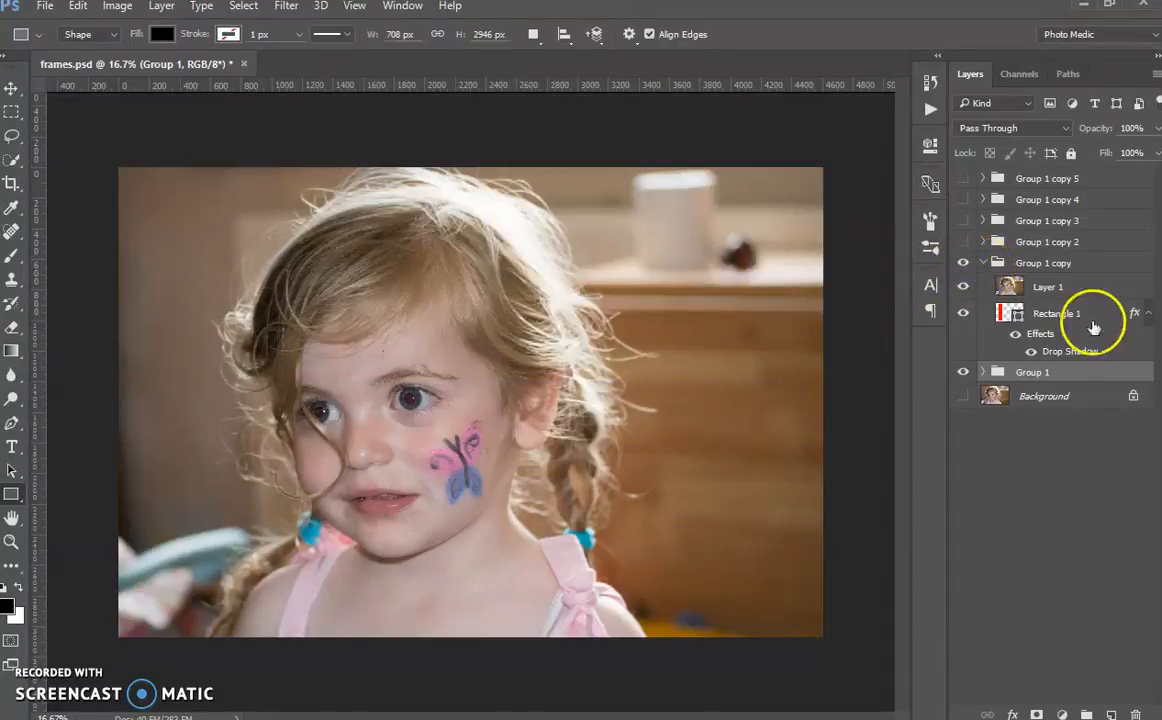
pyautogui.moveTo(1087, 302); pyautogui.dragTo(1090, 295)
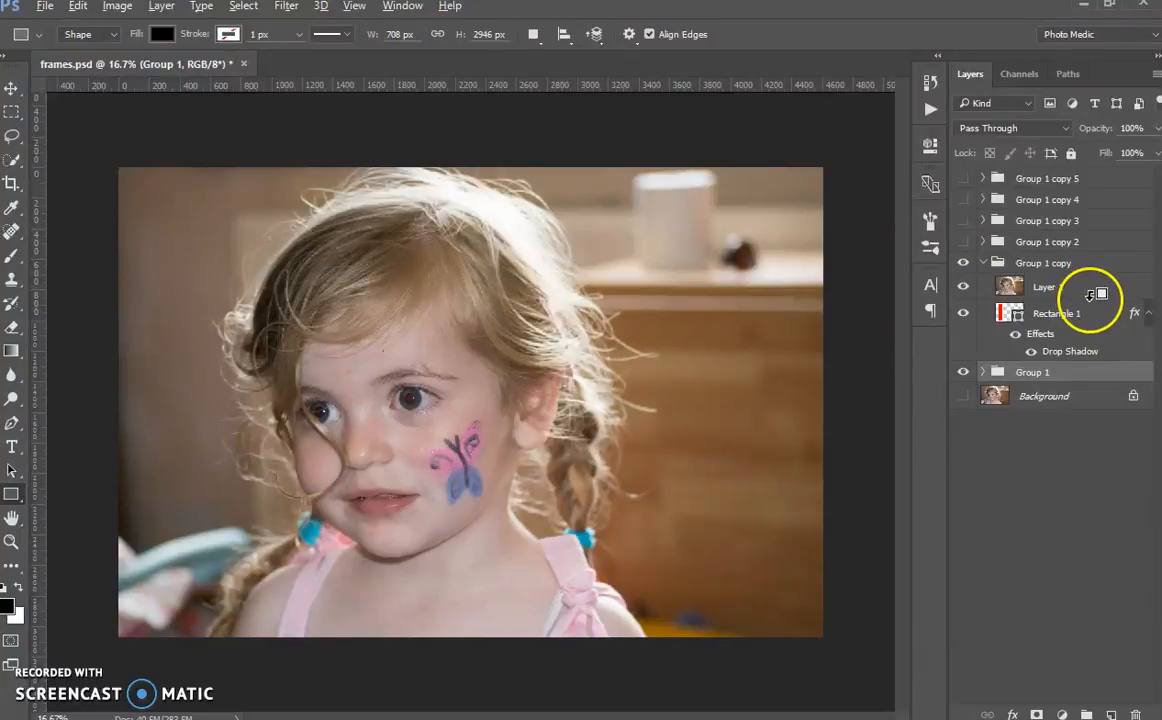
pyautogui.rightClick(1092, 296)
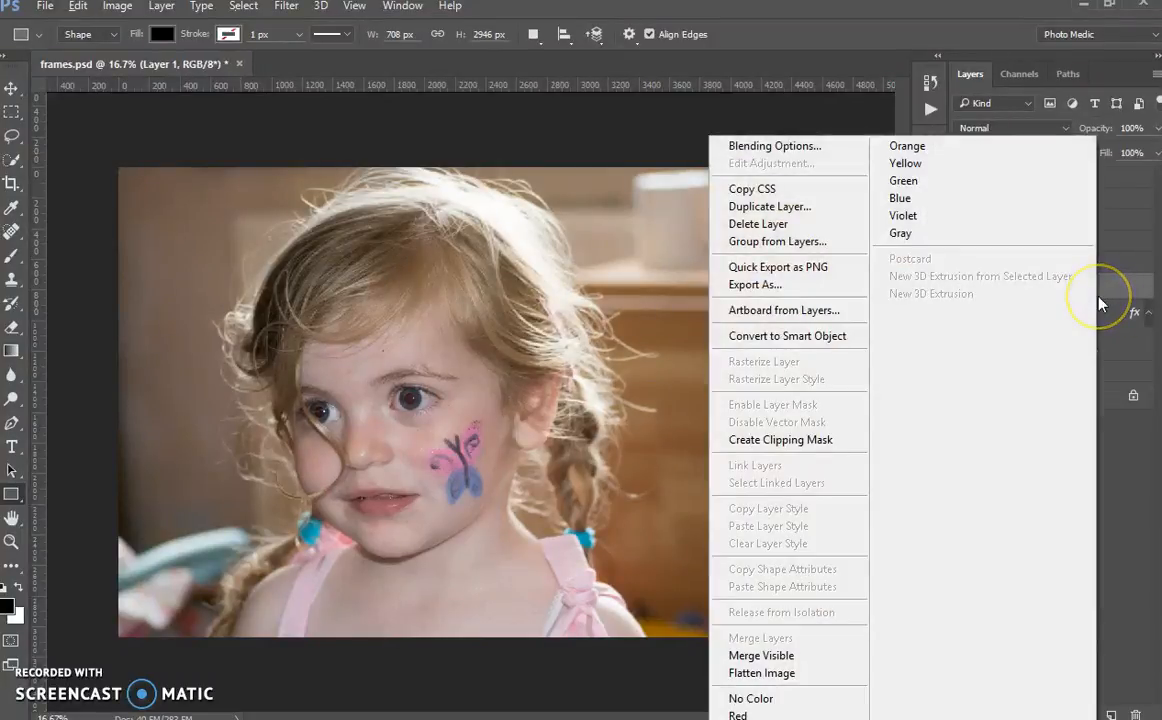
pyautogui.click(805, 440)
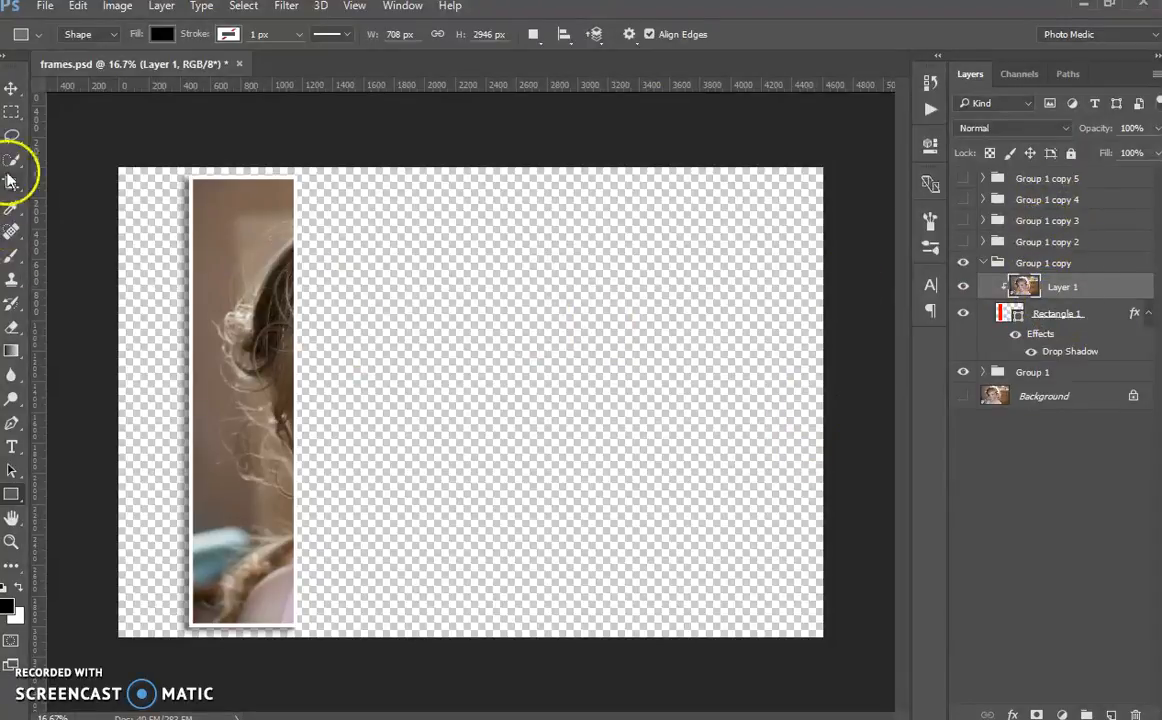
# Step: Move Rectangle 1 of Group 1 copy beside the first panel, slightly overlapping its right edge and level with its top
pyautogui.click(14, 90)
pyautogui.moveTo(244, 482)
pyautogui.mouseDown()
pyautogui.moveTo(314, 480)
pyautogui.moveTo(236, 474)
pyautogui.mouseUp()
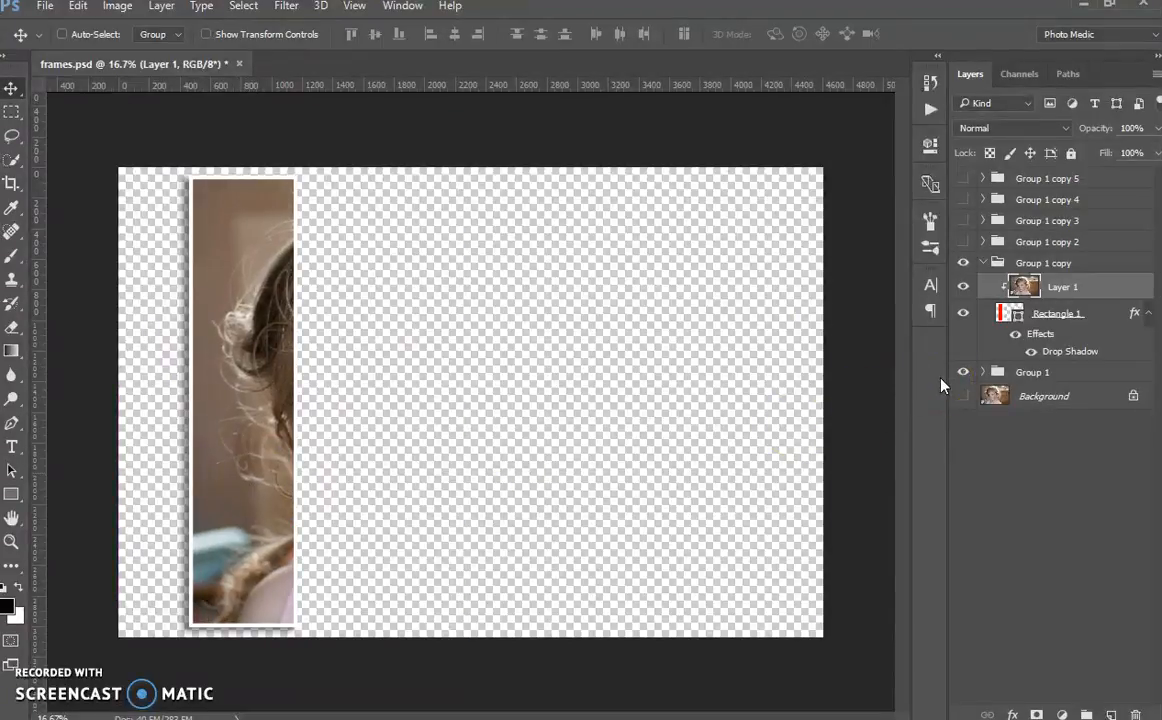
pyautogui.click(1105, 318)
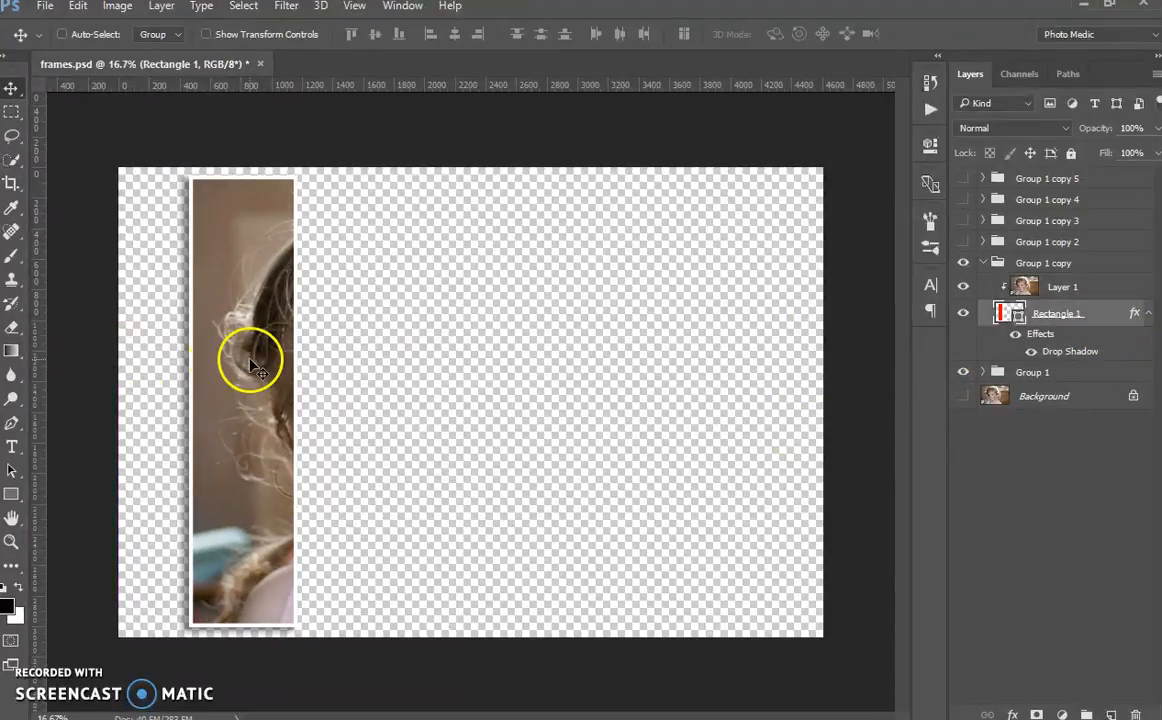
pyautogui.moveTo(226, 436); pyautogui.dragTo(317, 435)
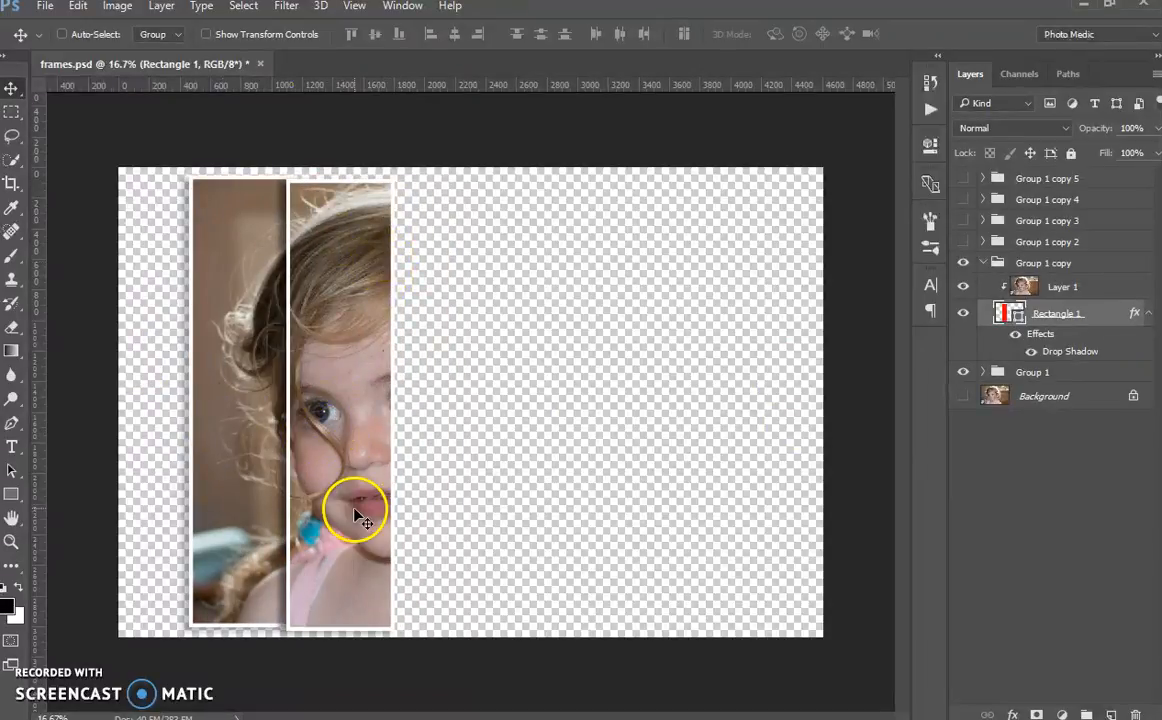
pyautogui.moveTo(350, 436); pyautogui.dragTo(370, 474)
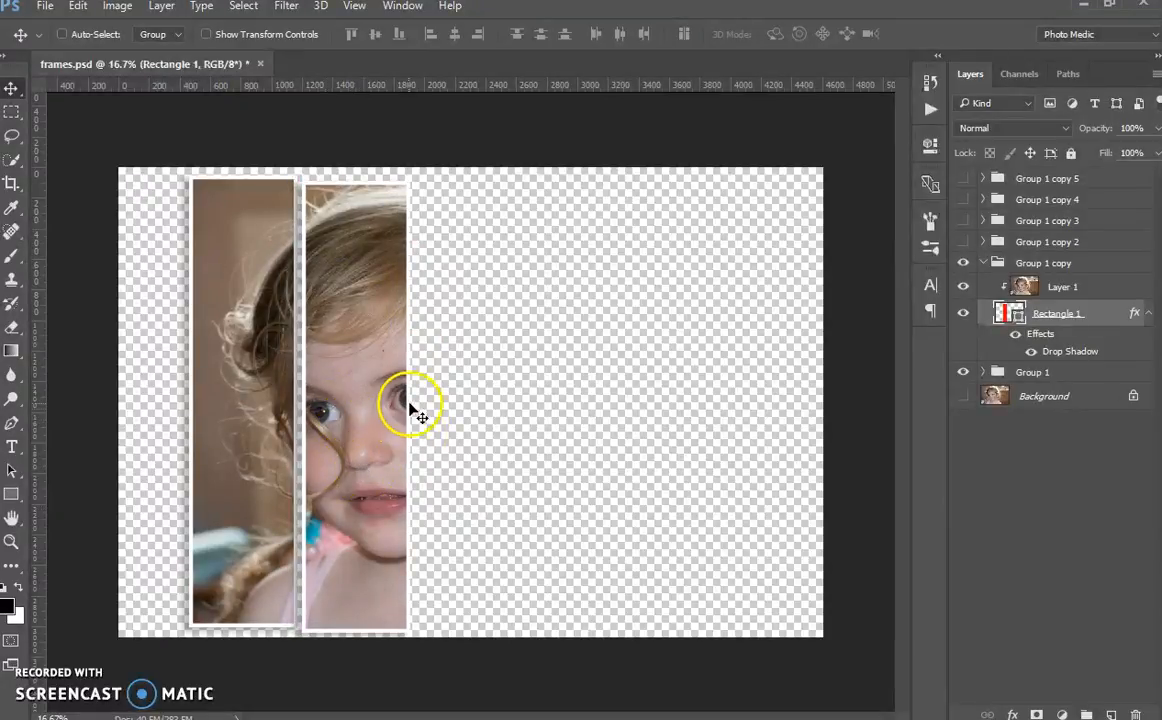
pyautogui.moveTo(386, 497); pyautogui.dragTo(368, 494)
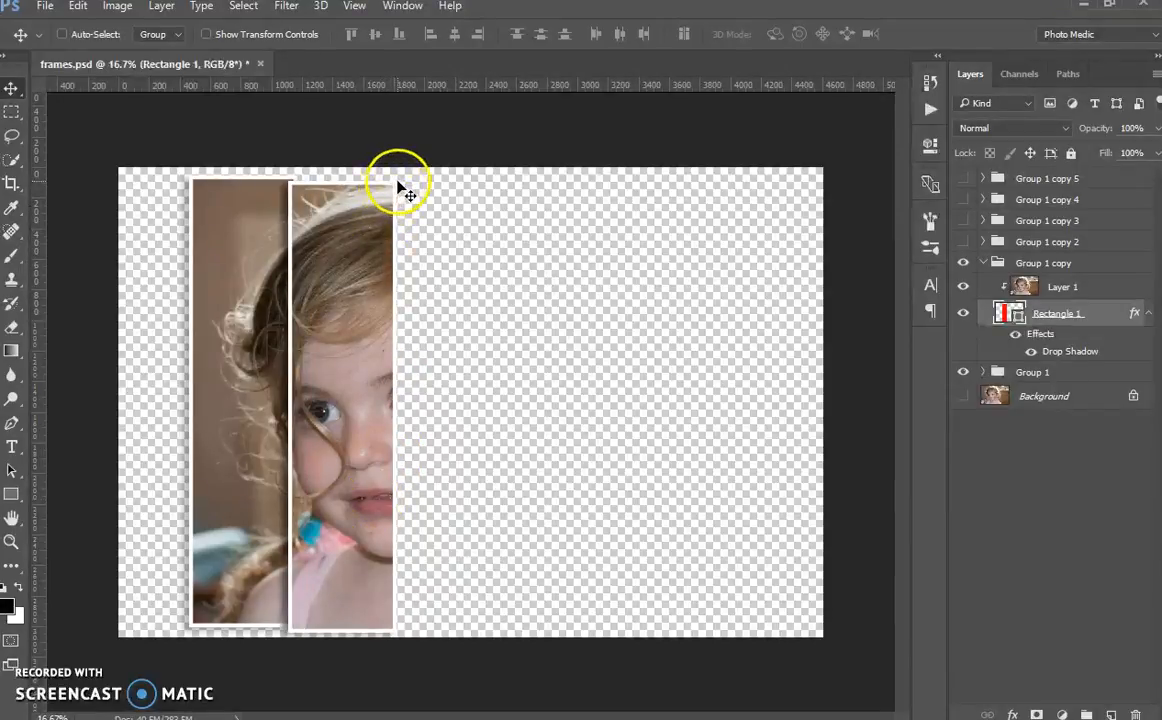
pyautogui.moveTo(351, 541); pyautogui.dragTo(350, 537)
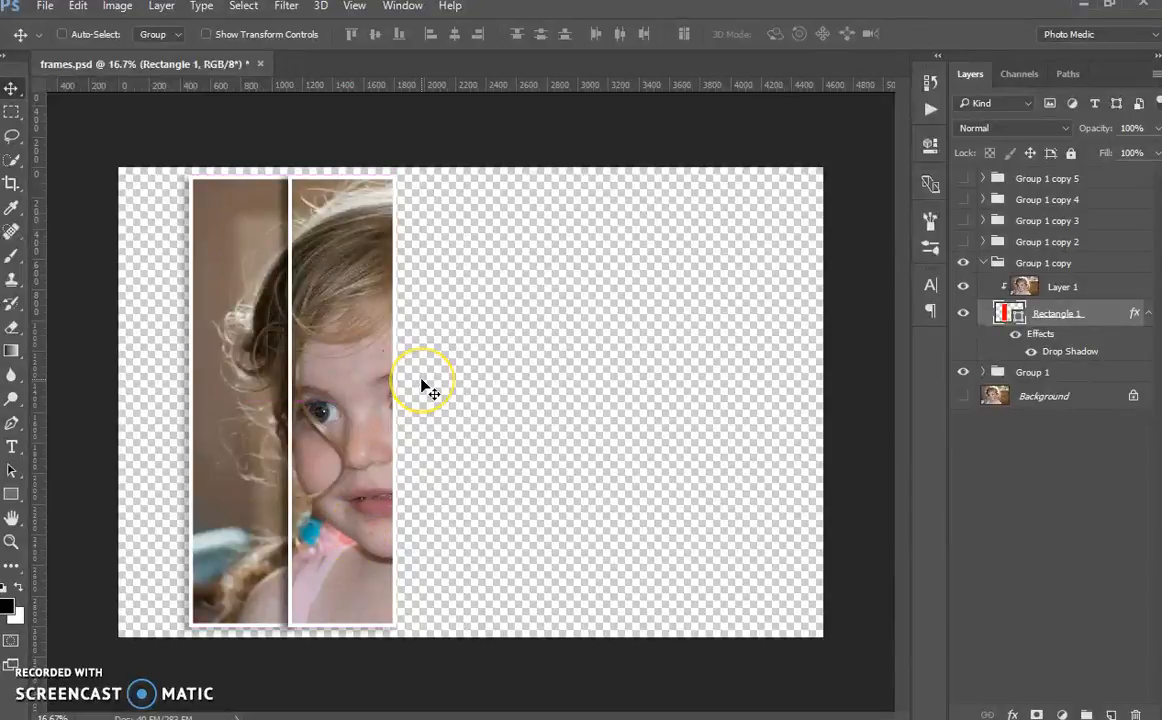
# Step: Rotate the second panel's rectangle about -2.72° with Free Transform, nudge it slightly left, and collapse Group 1 copy
pyautogui.hotkey('ctrl', 't')
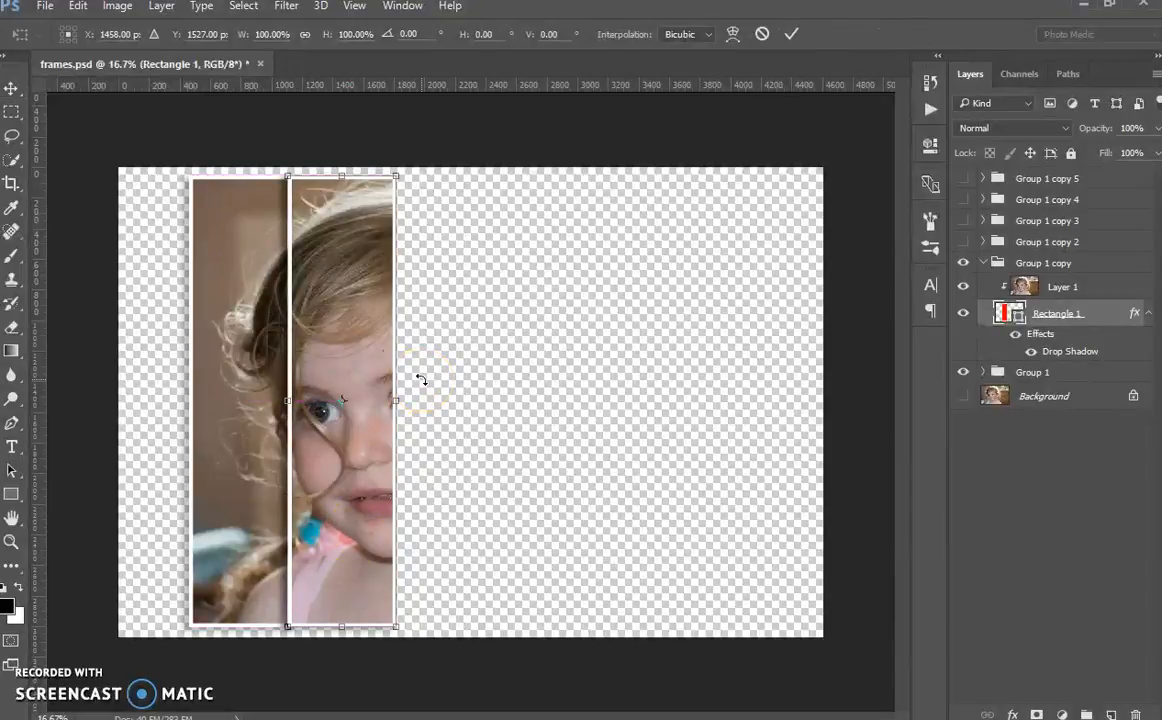
pyautogui.moveTo(402, 176); pyautogui.dragTo(400, 161)
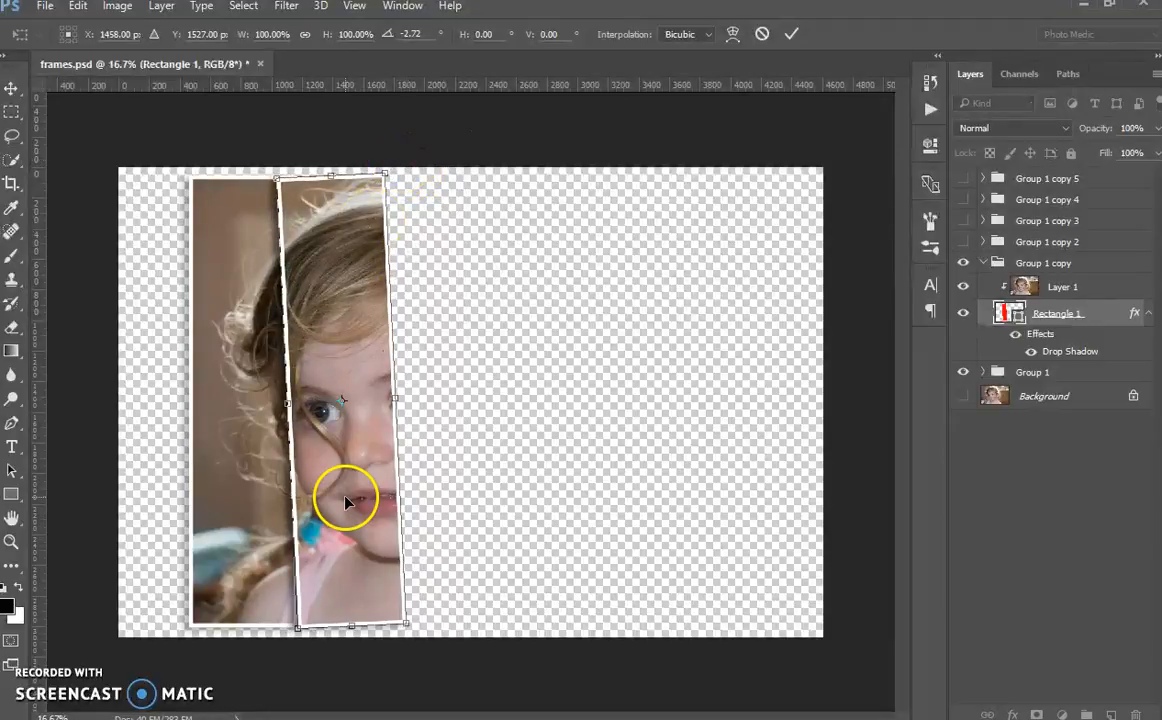
pyautogui.moveTo(345, 502); pyautogui.dragTo(342, 500)
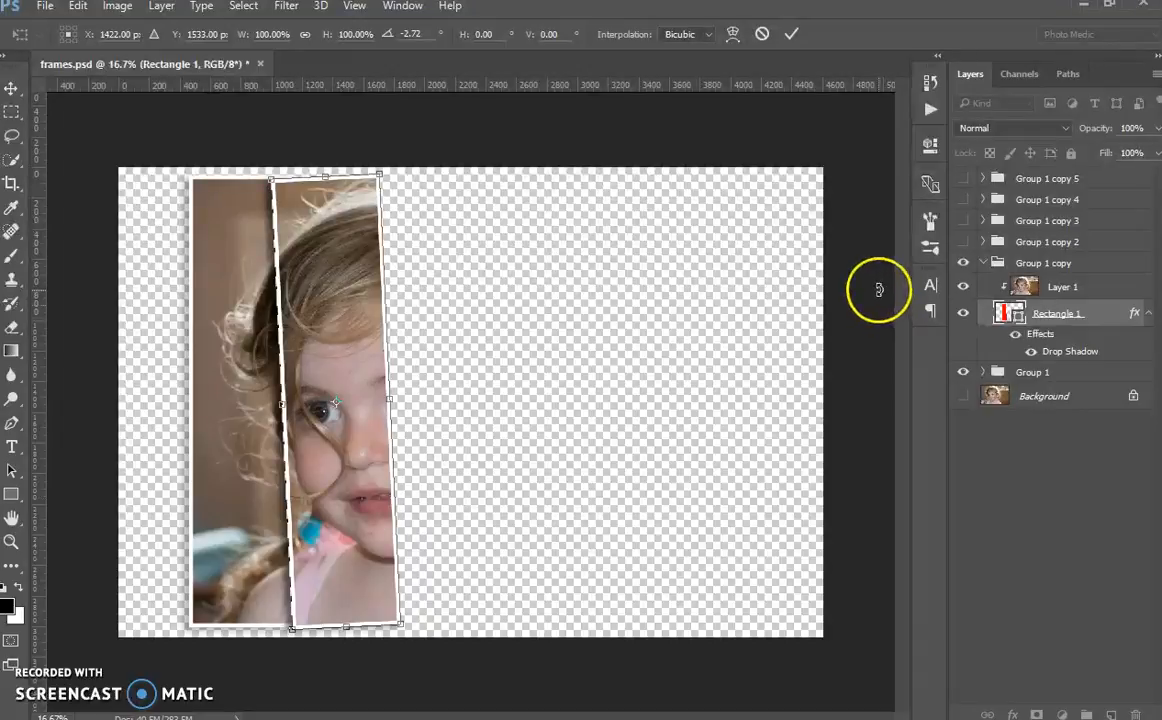
pyautogui.press('Return')
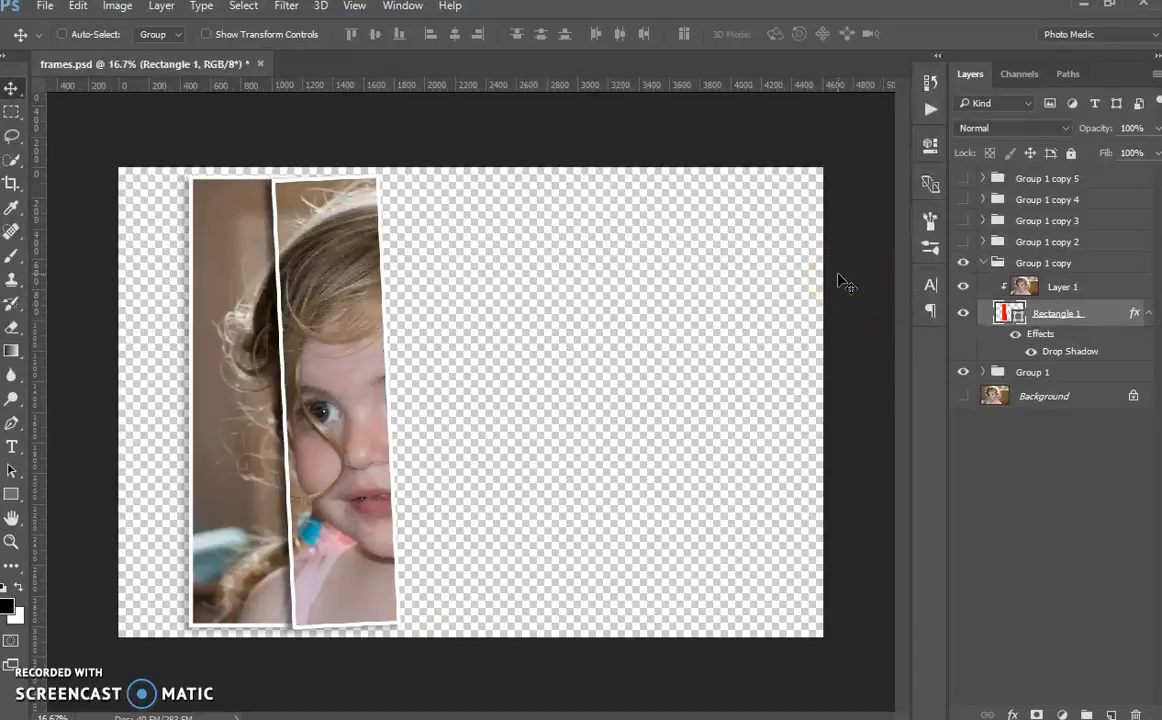
pyautogui.click(984, 264)
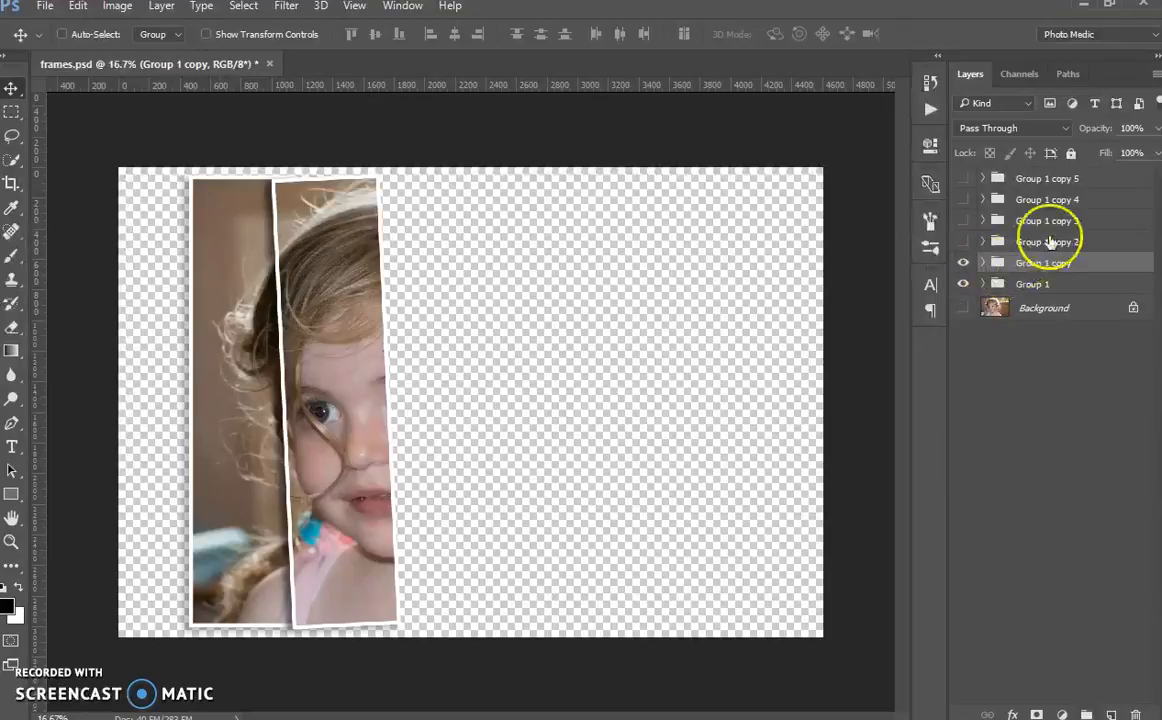
# Step: Show Group 1 copy 2 and create a clipping mask from its Layer 1 onto its Rectangle 1
pyautogui.click(962, 242)
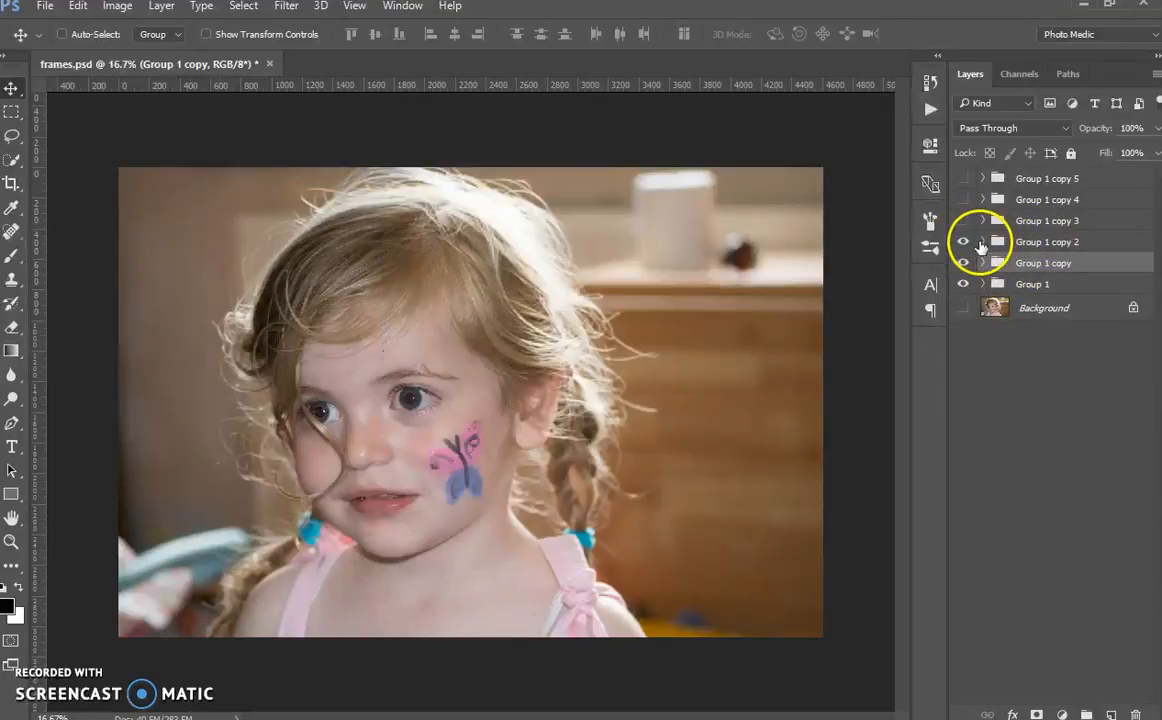
pyautogui.click(1000, 242)
pyautogui.click(982, 243)
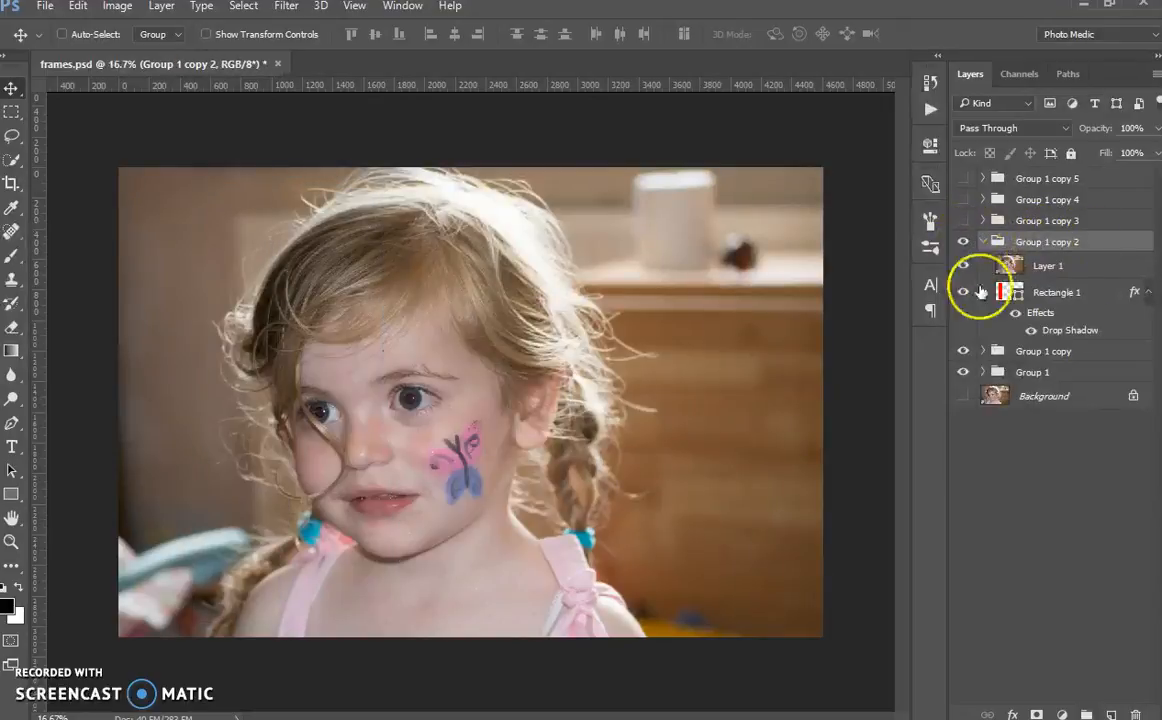
pyautogui.click(1086, 270)
pyautogui.rightClick(1087, 275)
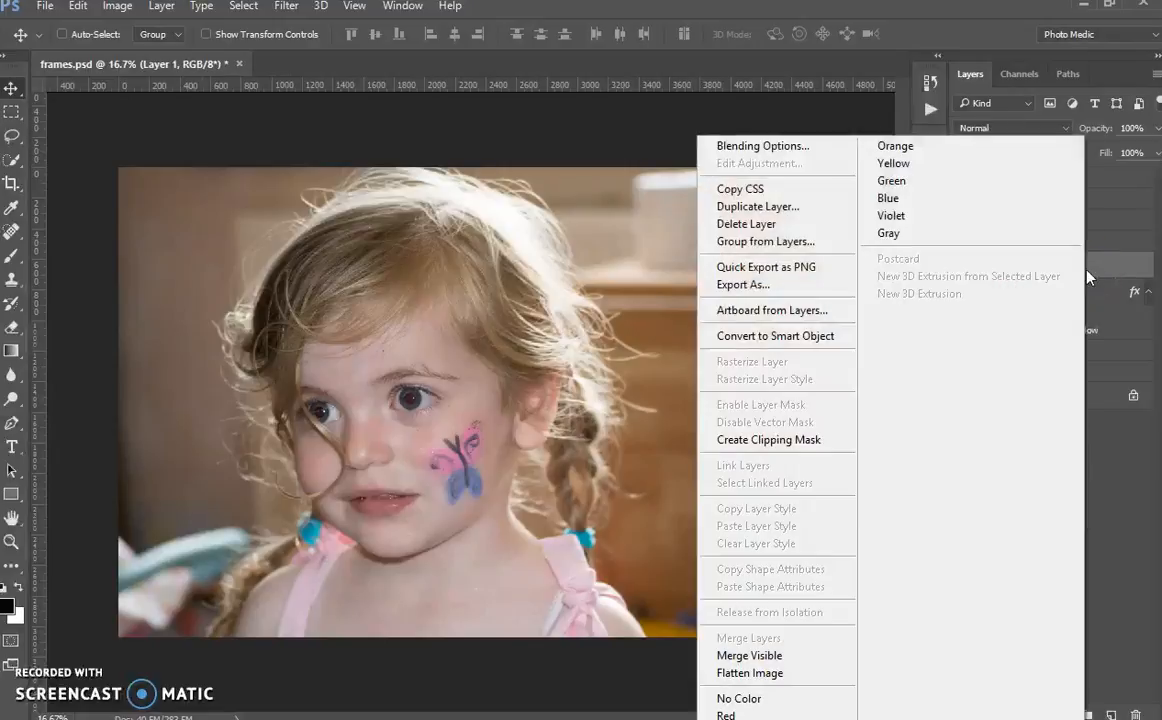
pyautogui.click(788, 440)
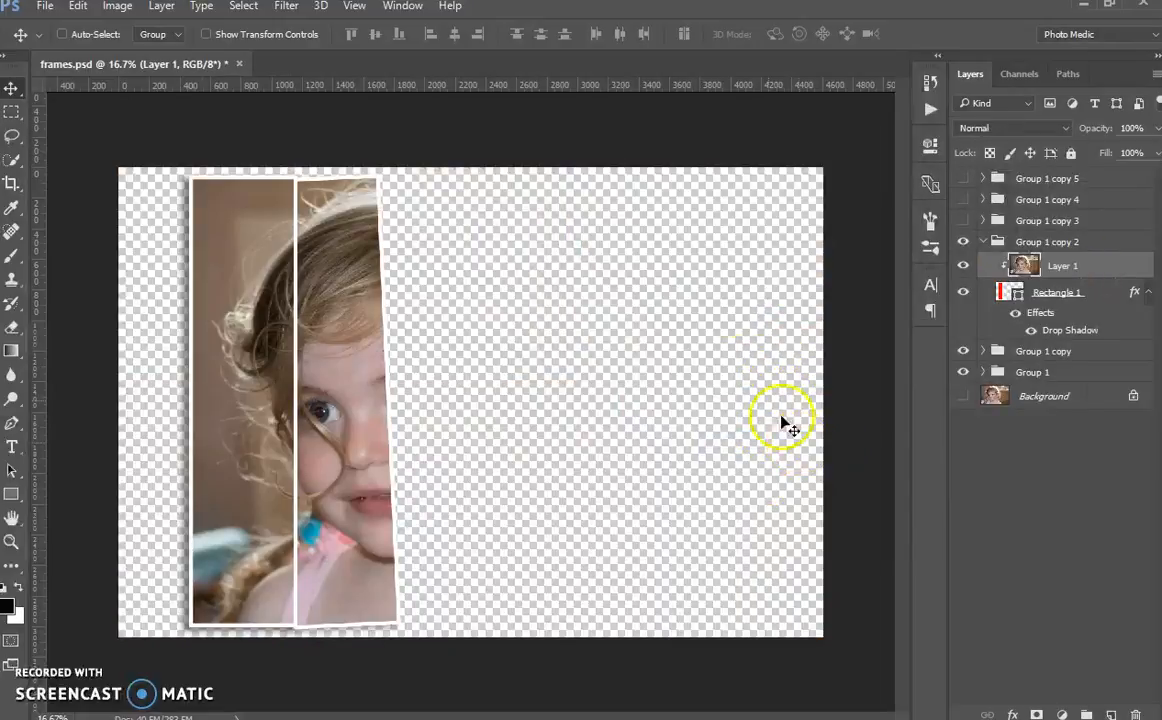
# Step: Move Rectangle 1 of Group 1 copy 2 to the right as an upright third panel overlapping the second, and collapse the group
pyautogui.click(1112, 296)
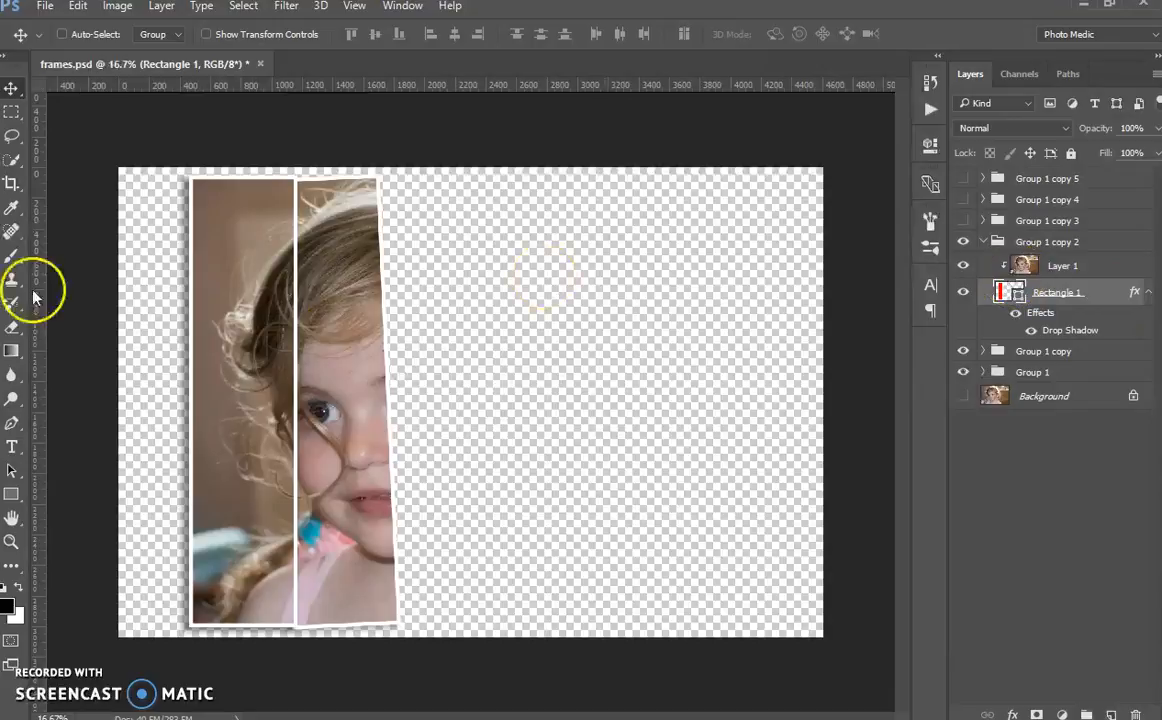
pyautogui.moveTo(301, 528); pyautogui.dragTo(431, 529)
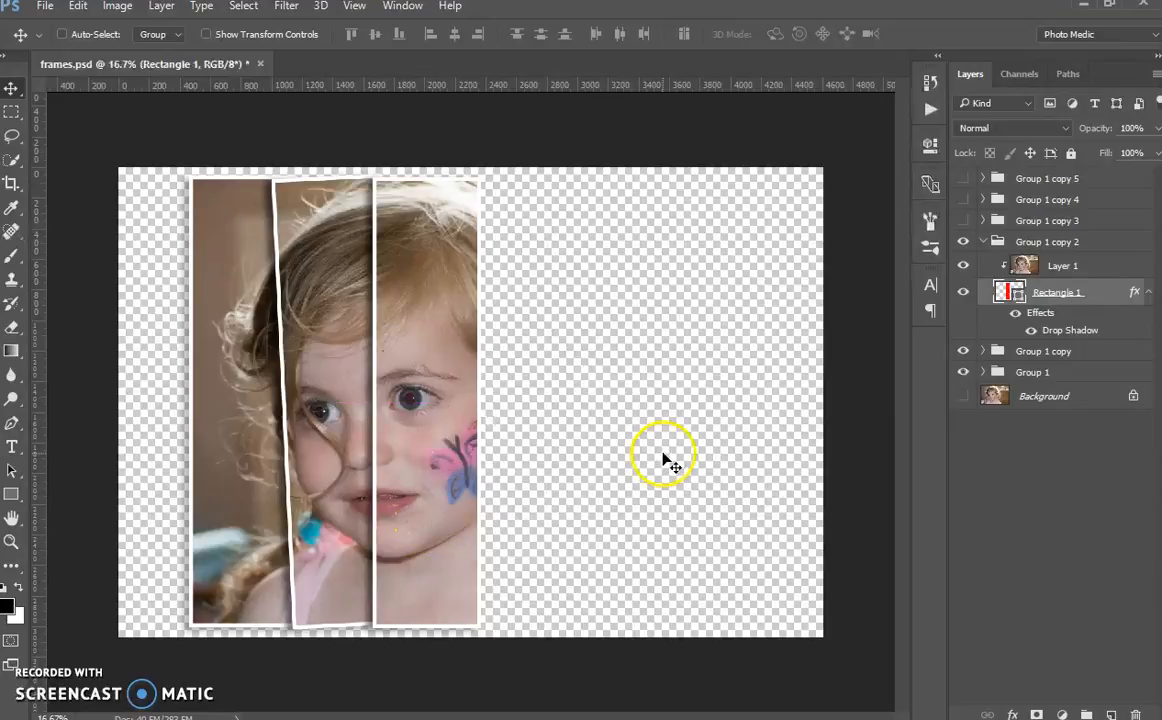
pyautogui.click(984, 241)
# Step: Show Group 1 copy 3 and create a clipping mask from its Layer 1 onto its Rectangle 1
pyautogui.click(965, 221)
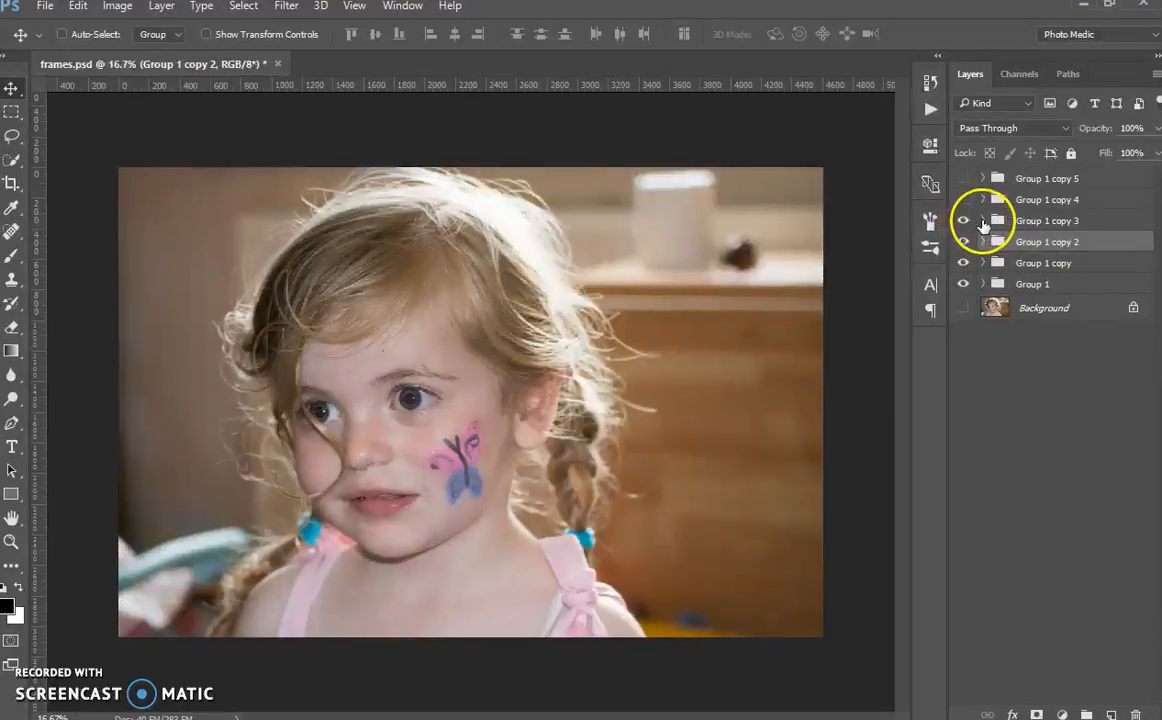
pyautogui.click(982, 220)
pyautogui.click(1094, 252)
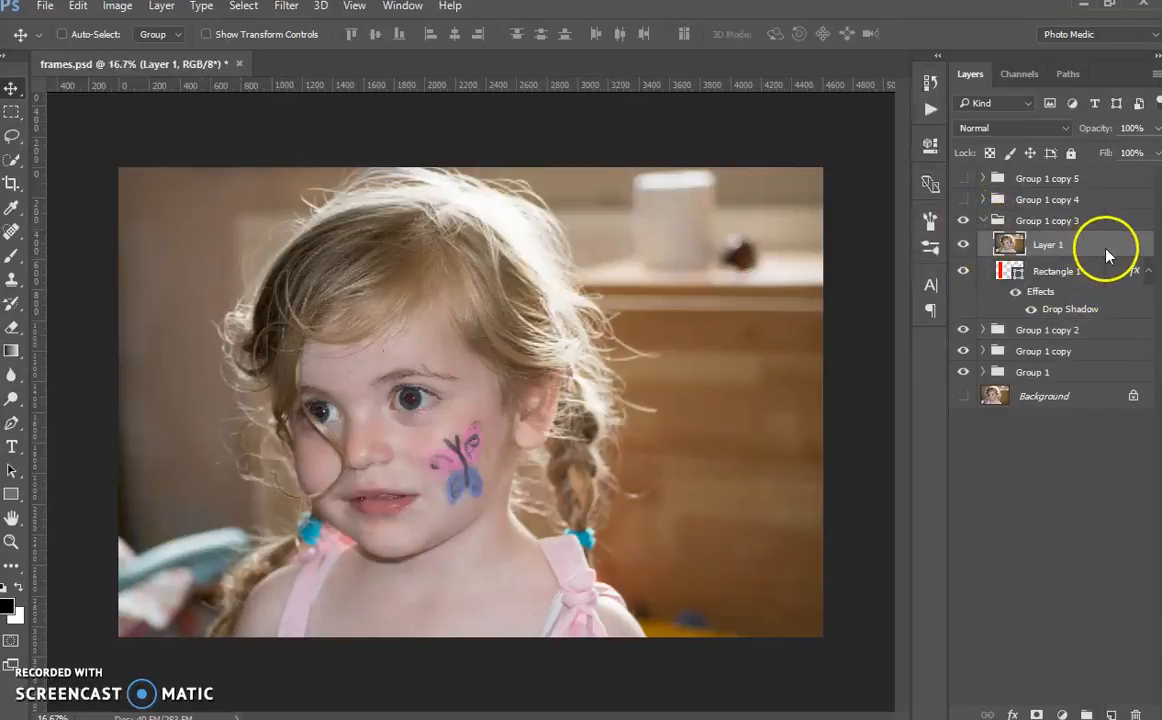
pyautogui.rightClick(1106, 251)
pyautogui.click(775, 441)
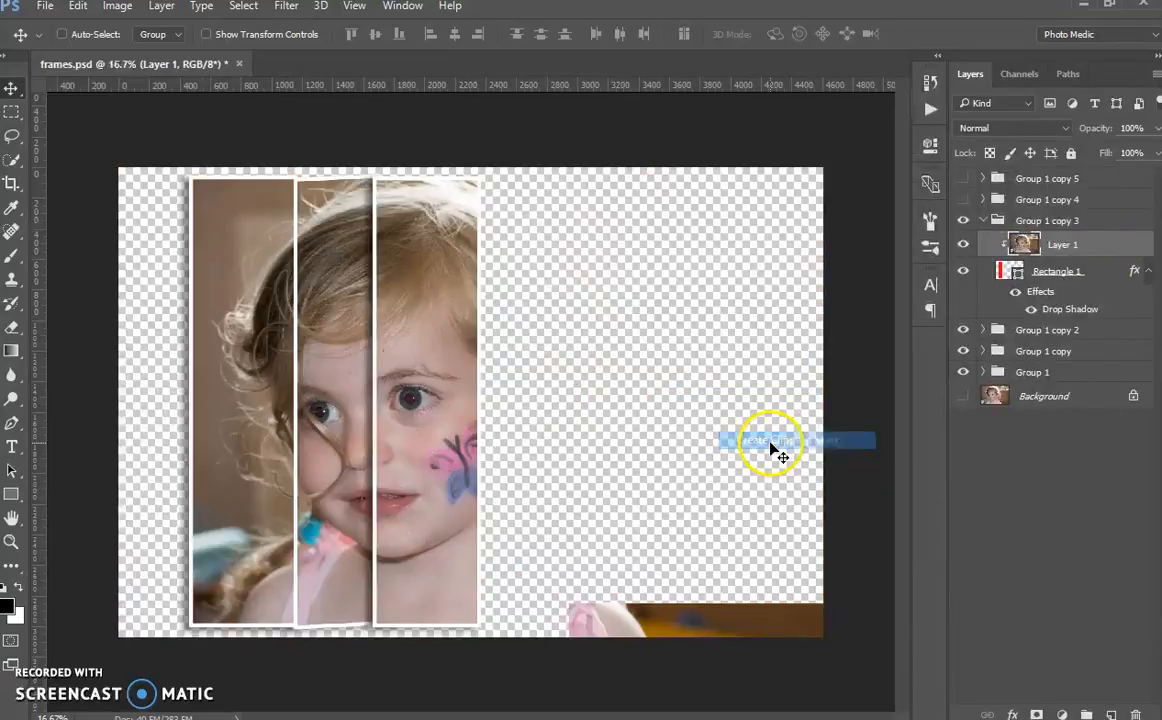
# Step: Move Rectangle 1 of Group 1 copy 3 over the third panel's right edge, rotate it about -2.94°, and collapse the group
pyautogui.click(1062, 276)
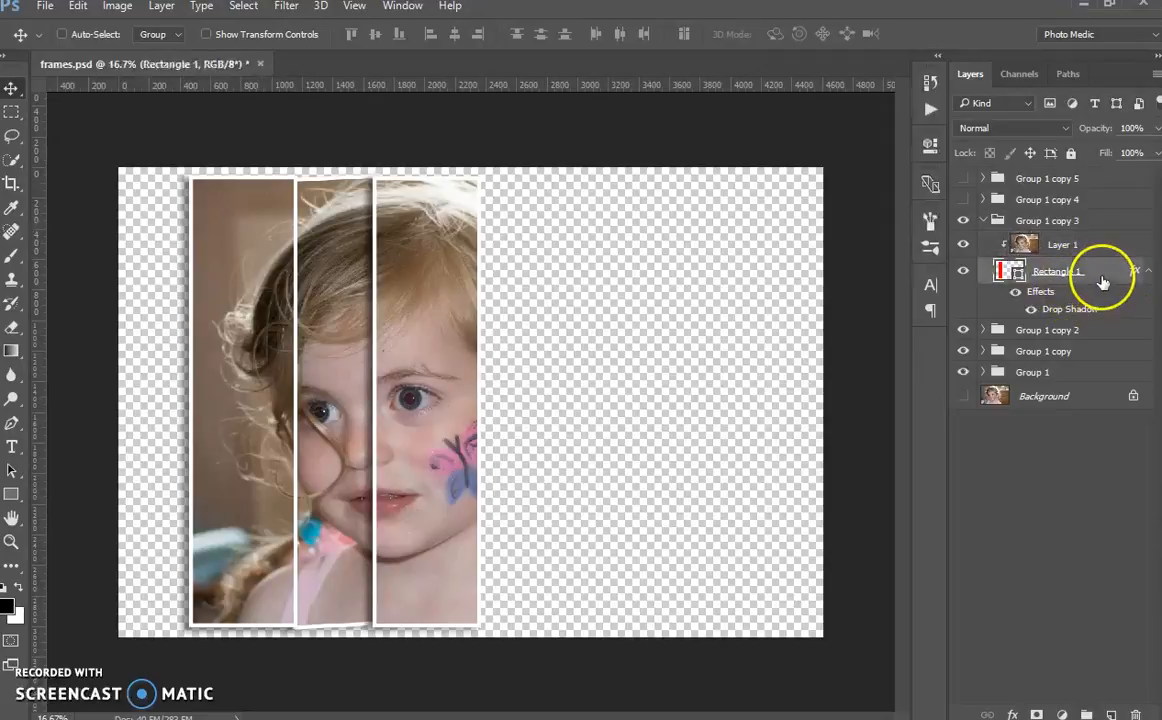
pyautogui.moveTo(246, 503); pyautogui.dragTo(517, 530)
pyautogui.hotkey('ctrl', 't')
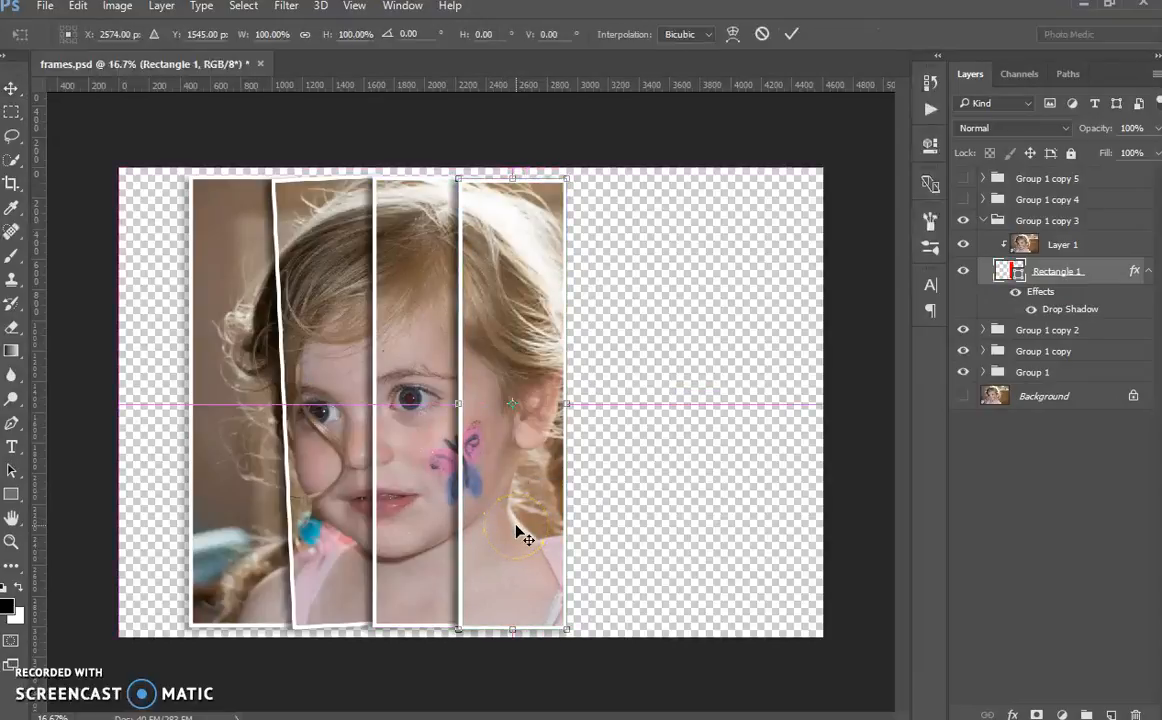
pyautogui.moveTo(581, 176); pyautogui.dragTo(567, 175)
pyautogui.moveTo(538, 507); pyautogui.dragTo(535, 507)
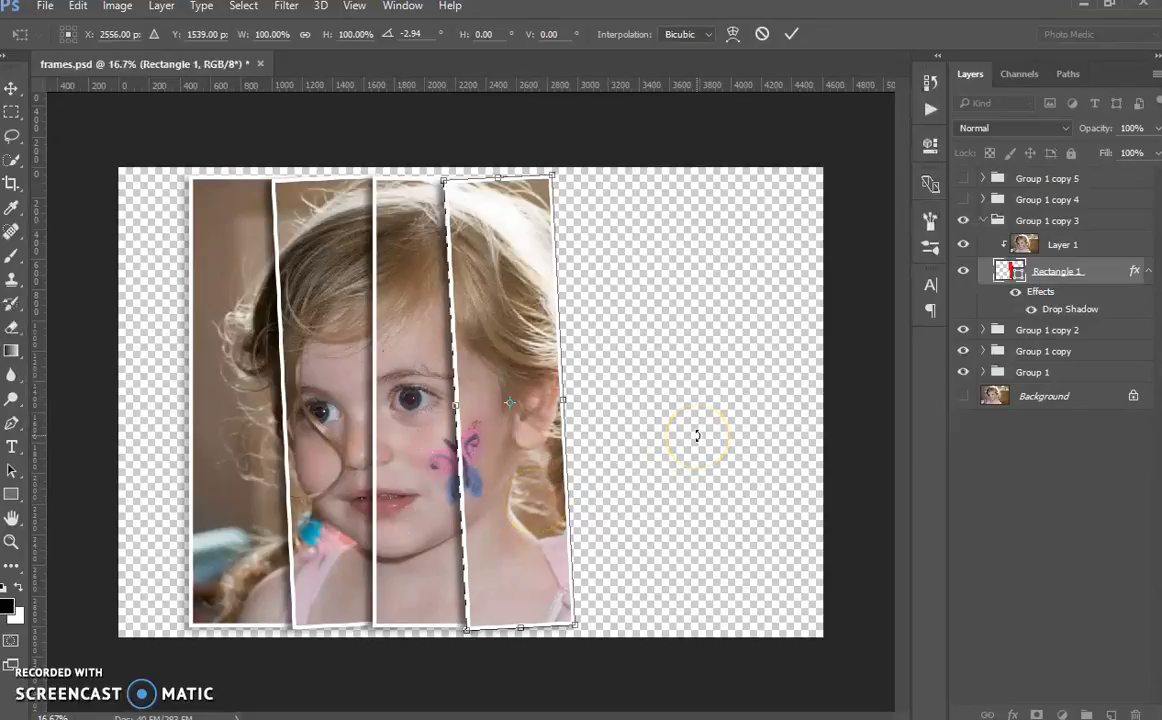
pyautogui.press('Return')
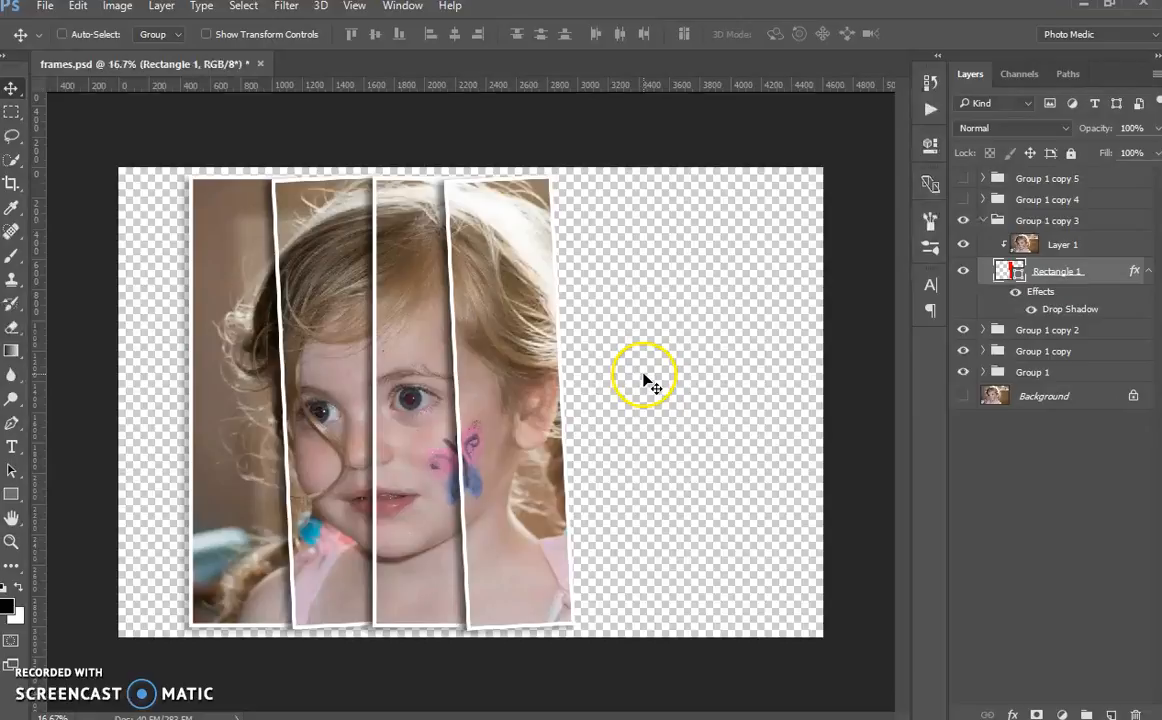
pyautogui.click(992, 220)
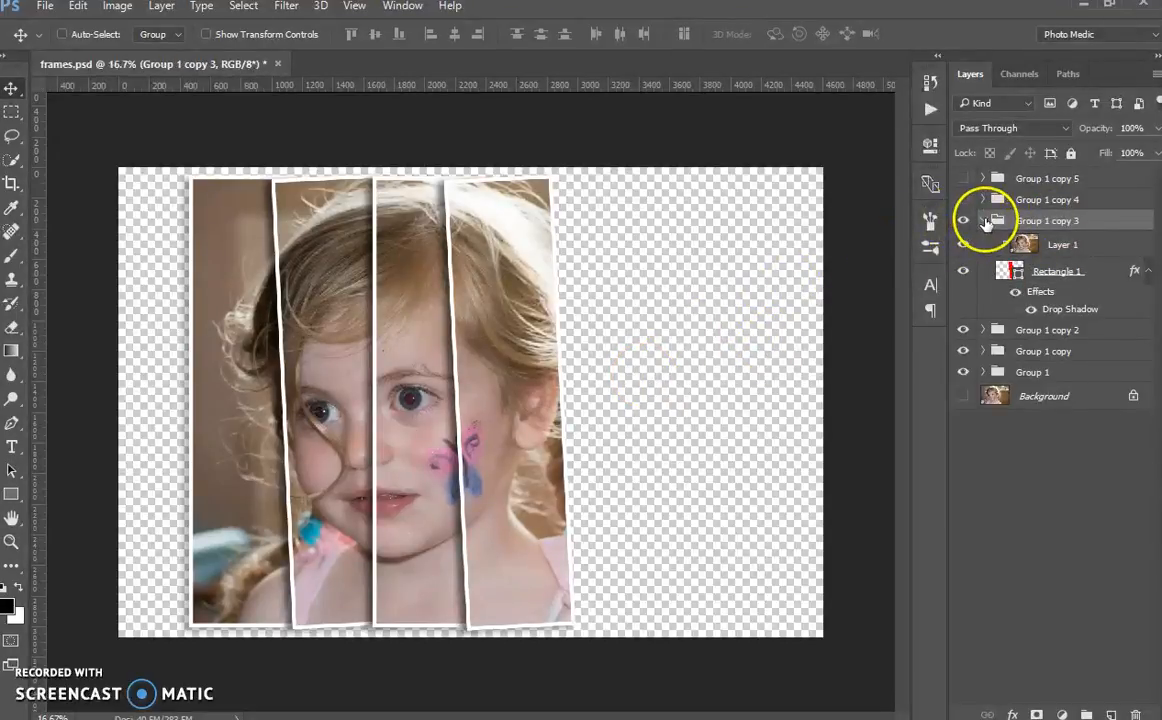
pyautogui.click(982, 220)
# Step: Show Group 1 copy 4 and create a clipping mask from its Layer 1 onto its Rectangle 1
pyautogui.click(963, 199)
pyautogui.click(980, 201)
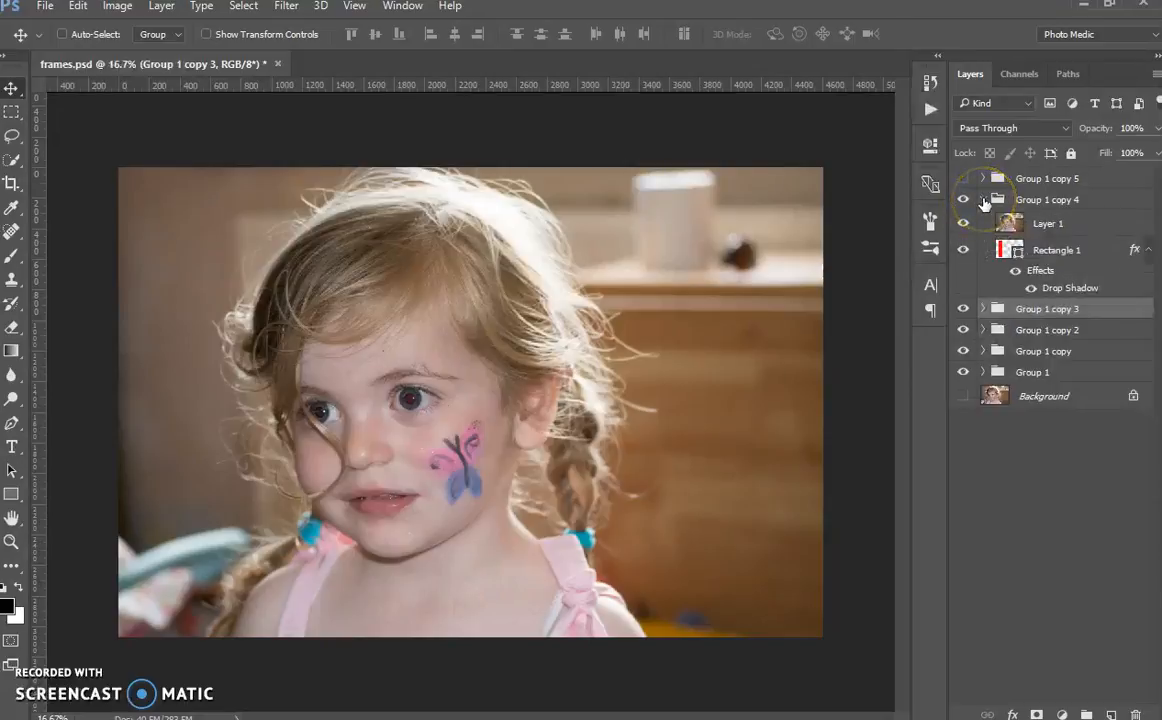
pyautogui.click(1088, 228)
pyautogui.rightClick(1091, 232)
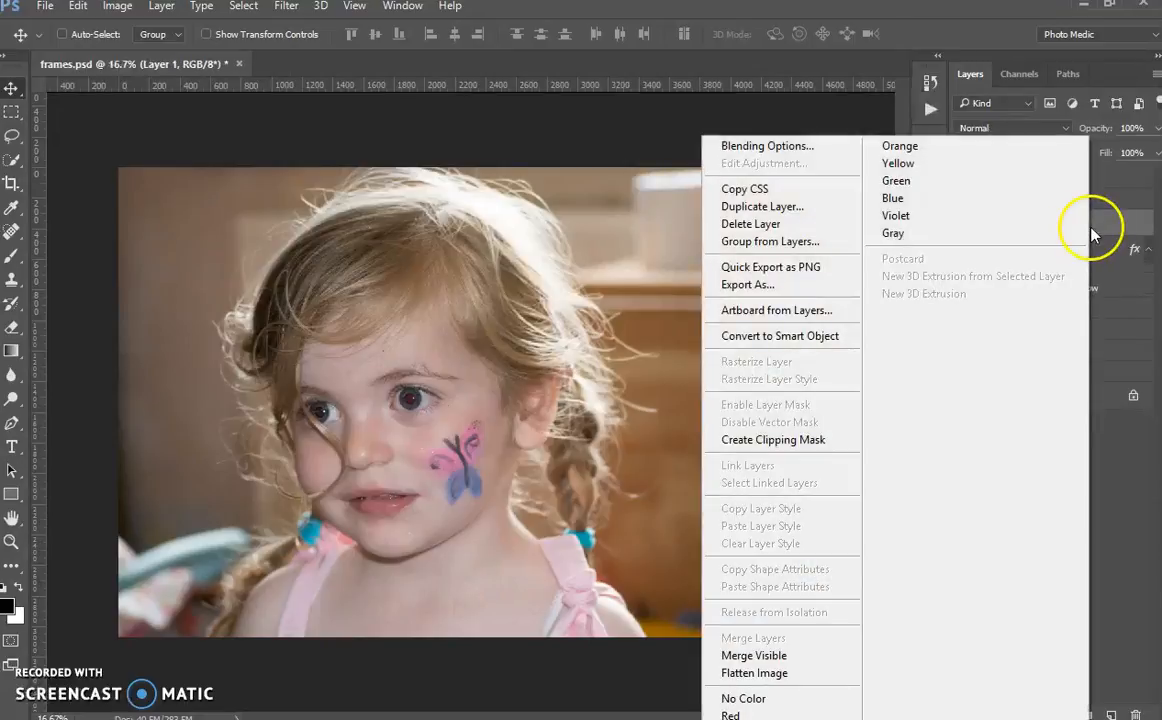
pyautogui.click(789, 443)
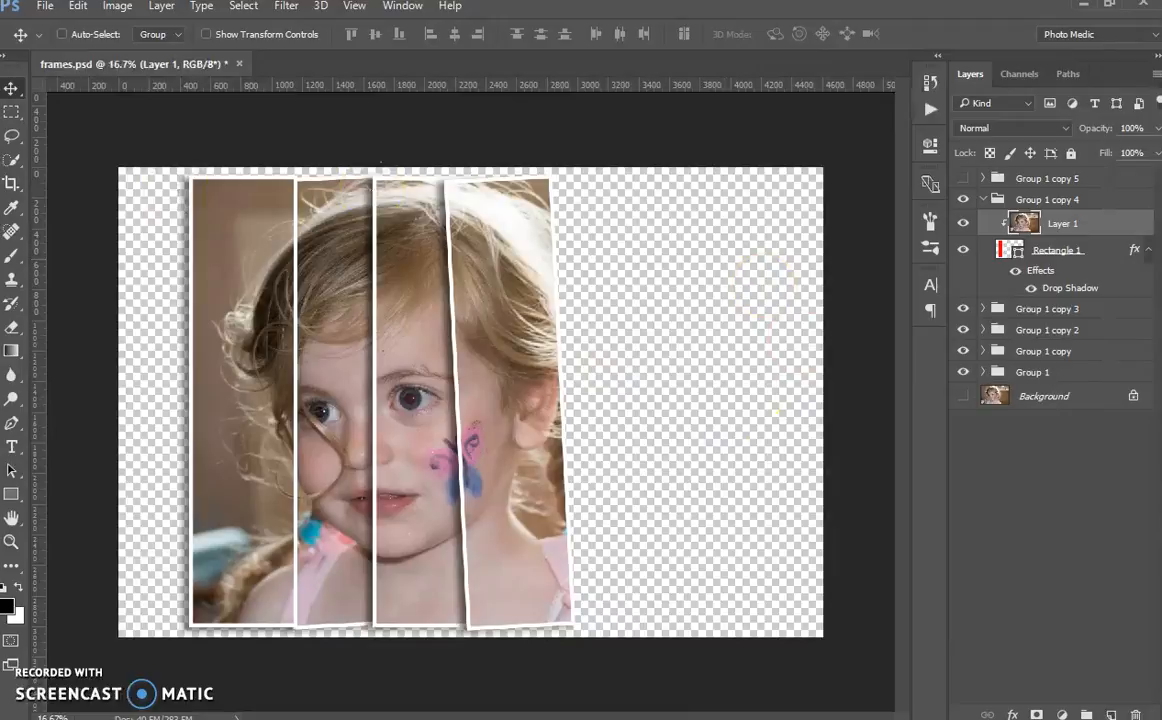
# Step: Move Rectangle 1 of Group 1 copy 4 to the right as an upright fifth panel overlapping the fourth
pyautogui.moveTo(241, 517); pyautogui.dragTo(241, 490)
pyautogui.click(1104, 252)
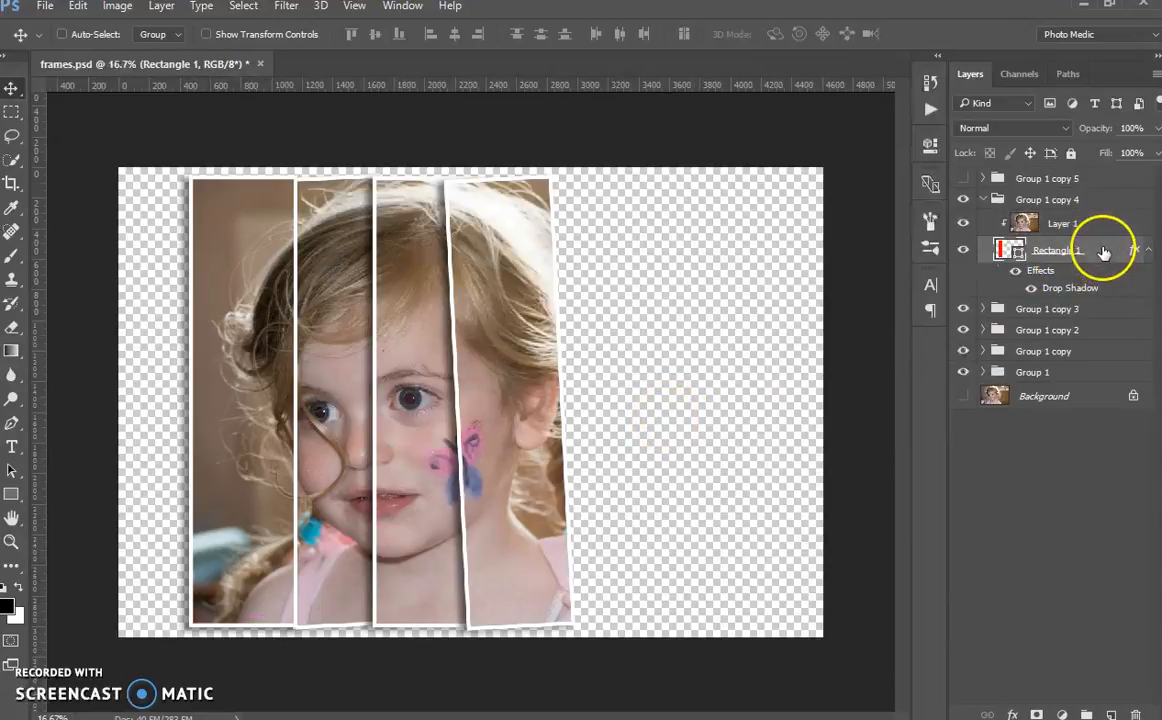
pyautogui.moveTo(230, 500); pyautogui.dragTo(566, 497)
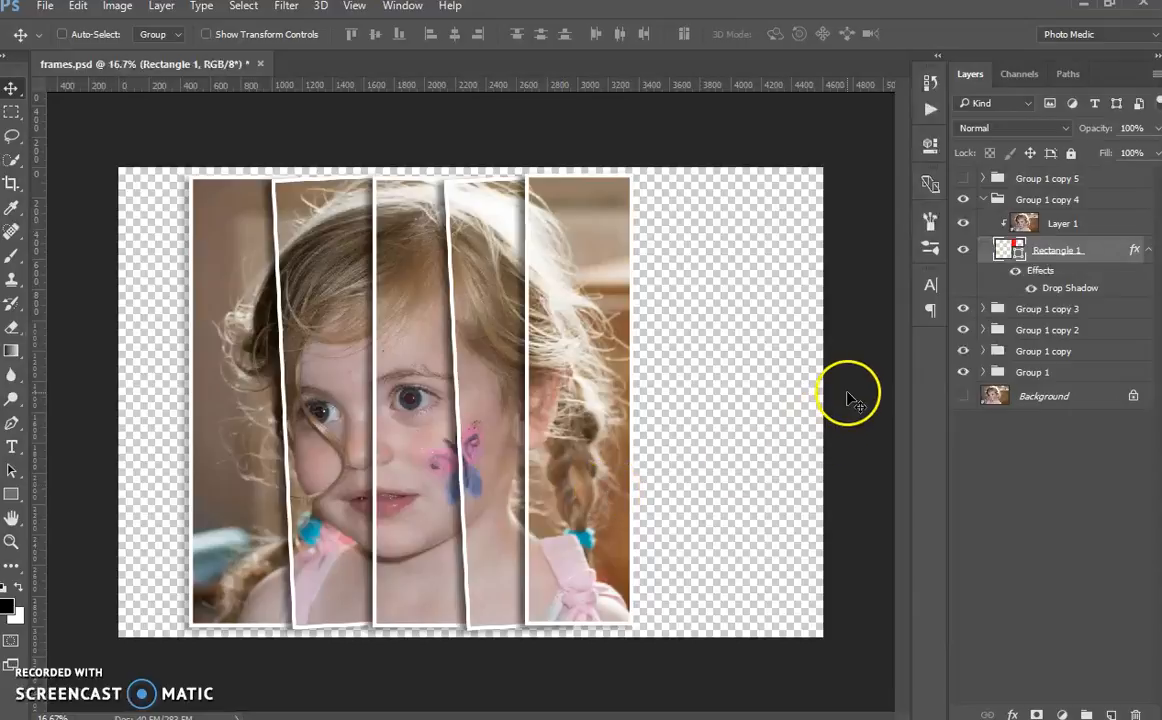
# Step: Show Group 1 copy 5 and create a clipping mask from its Layer 1 onto its Rectangle 1
pyautogui.click(963, 178)
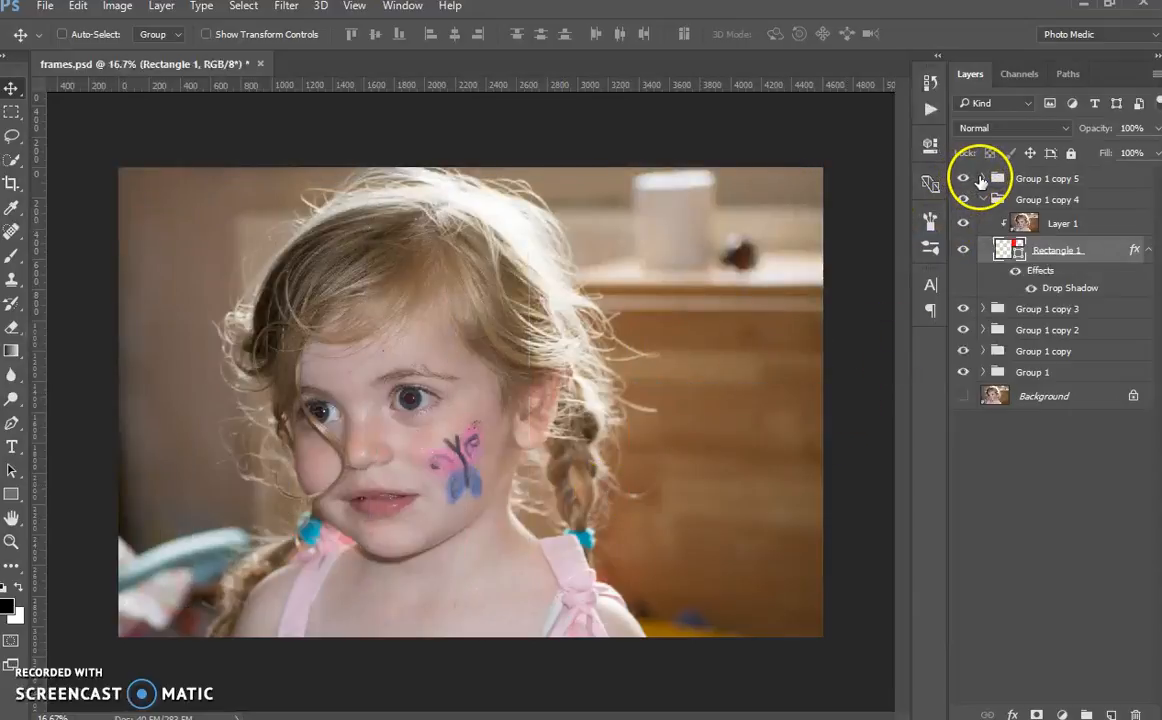
pyautogui.click(982, 178)
pyautogui.click(1103, 204)
pyautogui.rightClick(1103, 204)
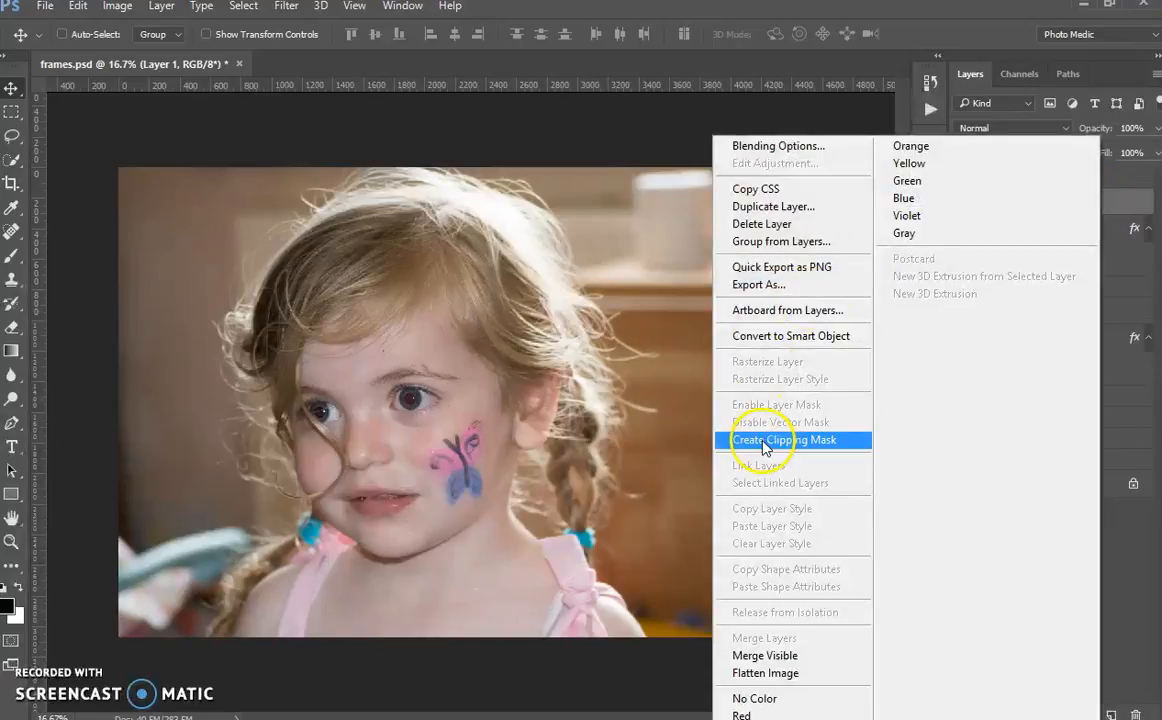
pyautogui.click(765, 440)
# Step: Move Rectangle 1 of Group 1 copy 5 over the fifth panel's right edge as the sixth panel and rotate it about -3.13°
pyautogui.click(1120, 232)
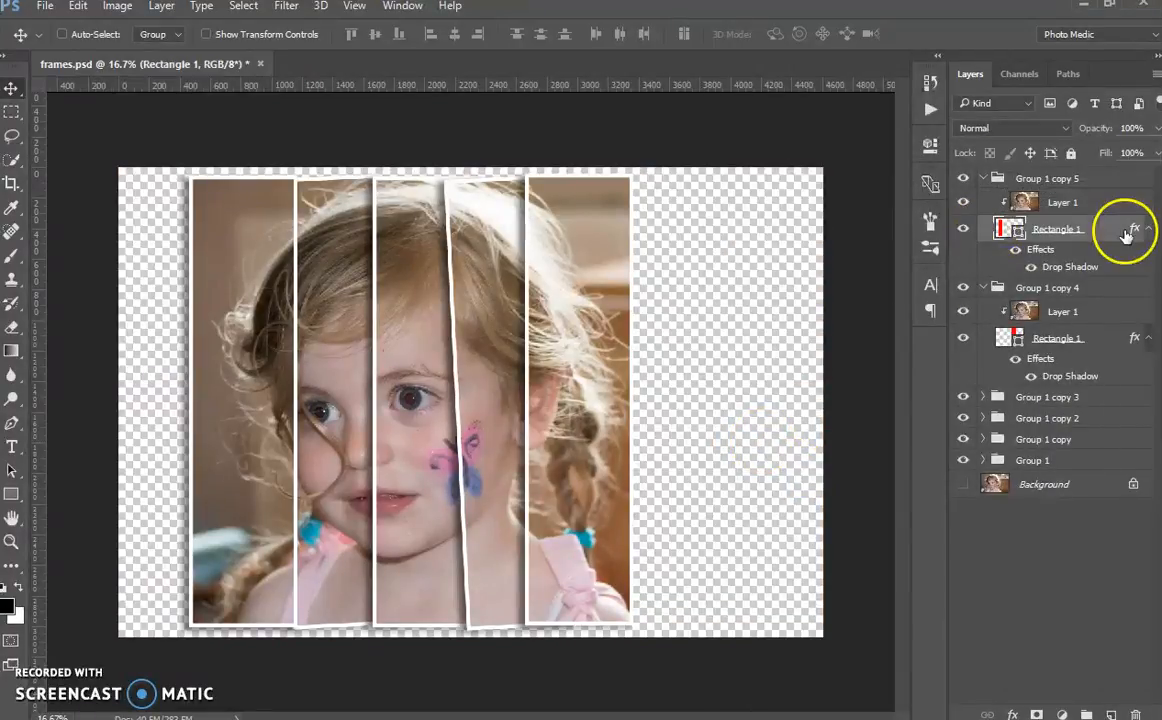
pyautogui.moveTo(224, 508); pyautogui.dragTo(633, 512)
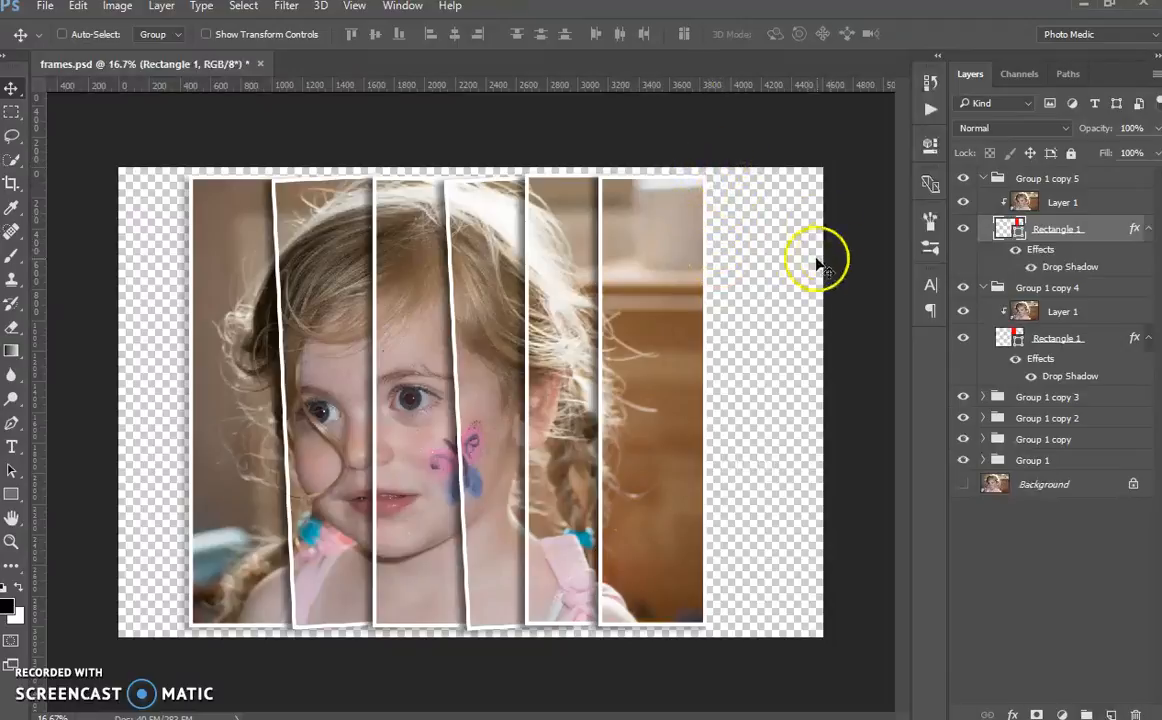
pyautogui.hotkey('ctrl', 't')
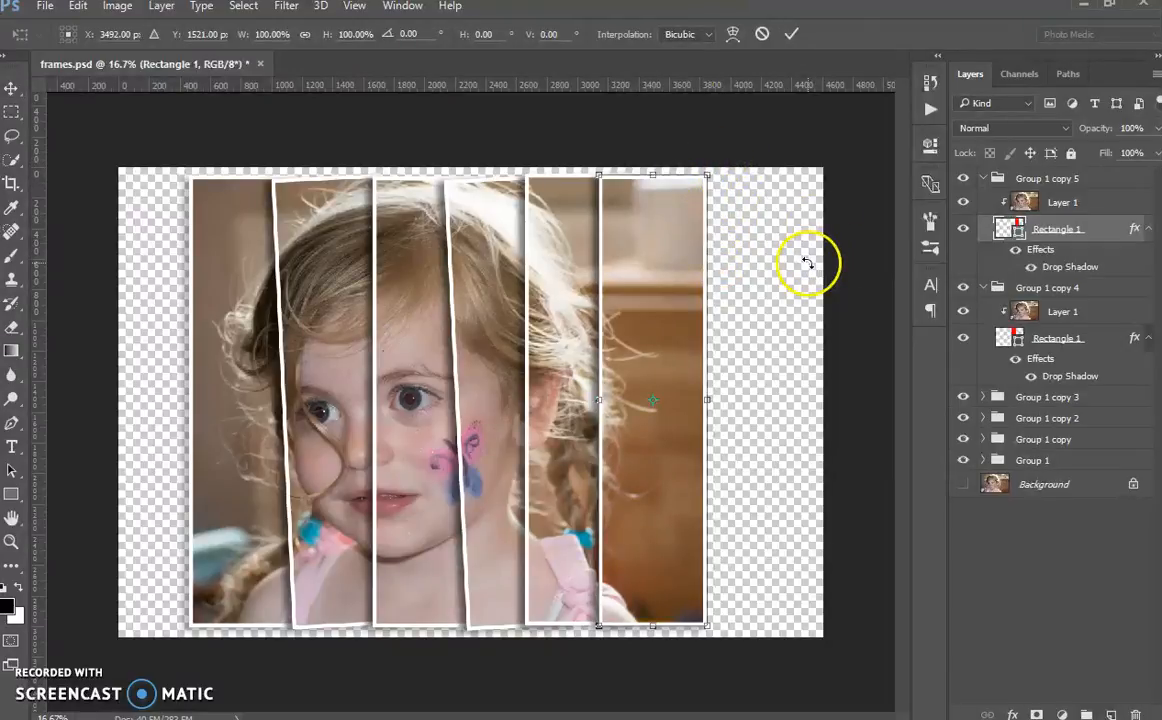
pyautogui.moveTo(724, 163); pyautogui.dragTo(711, 160)
pyautogui.moveTo(667, 540); pyautogui.dragTo(660, 539)
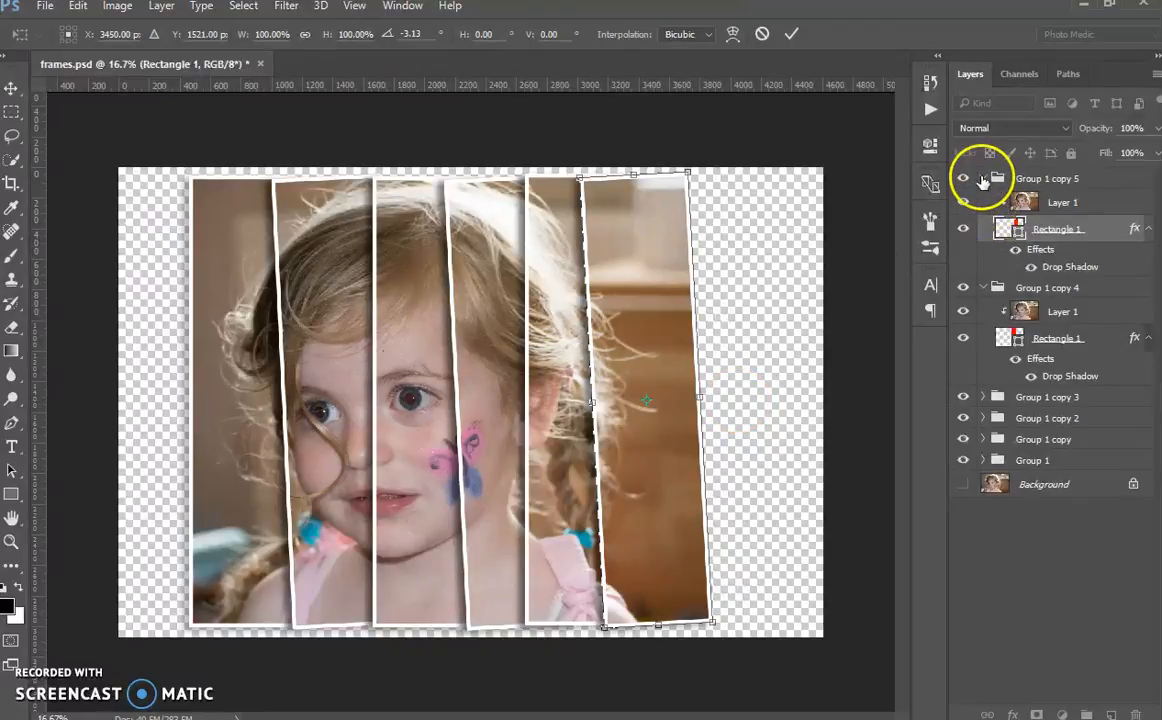
pyautogui.click(791, 34)
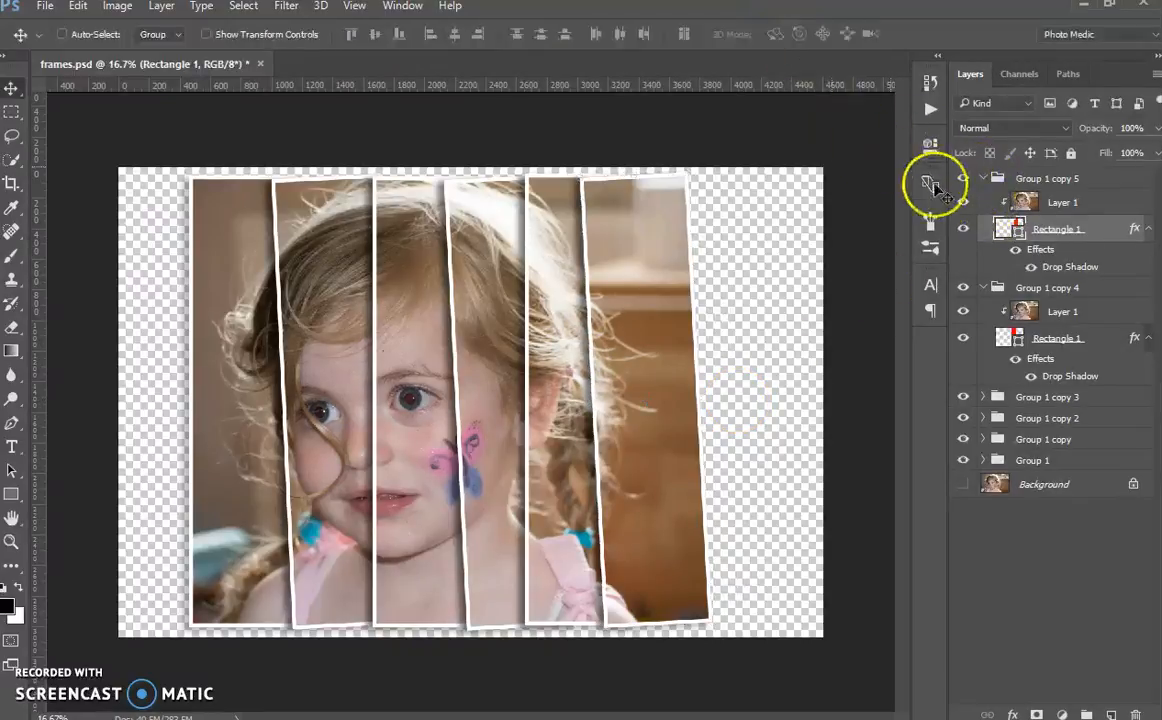
# Step: Collapse the open groups and combine all six panel groups, from Group 1 to Group 1 copy 5, into one group
pyautogui.click(984, 178)
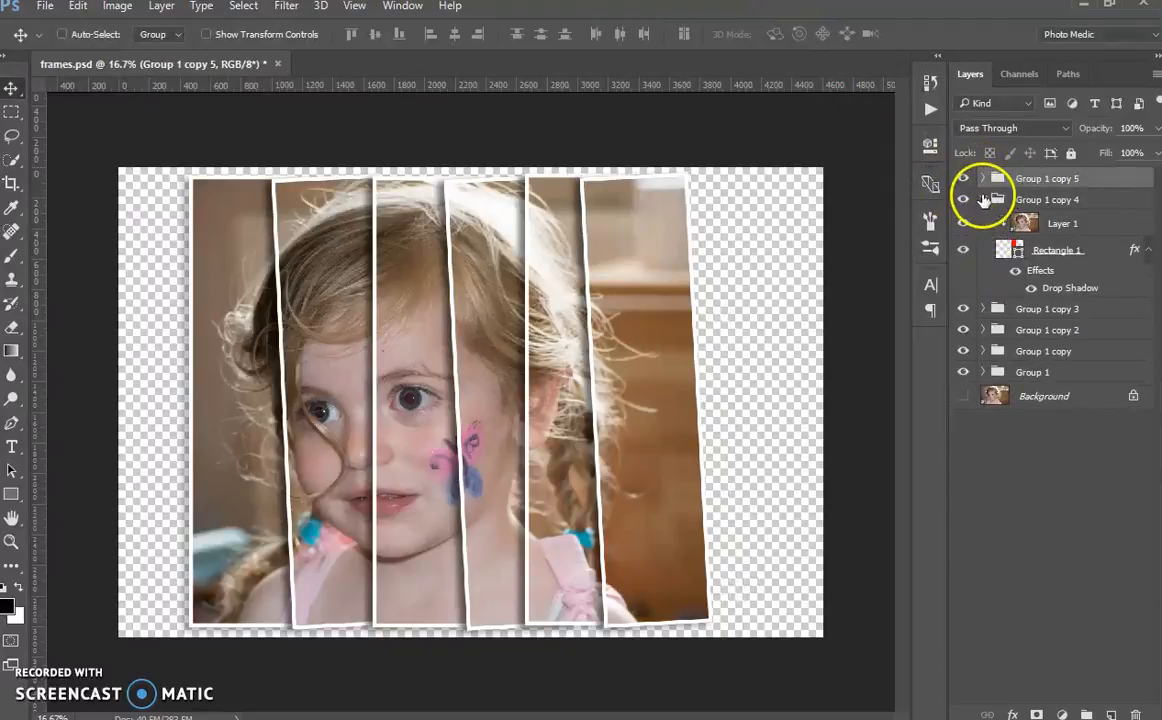
pyautogui.click(983, 199)
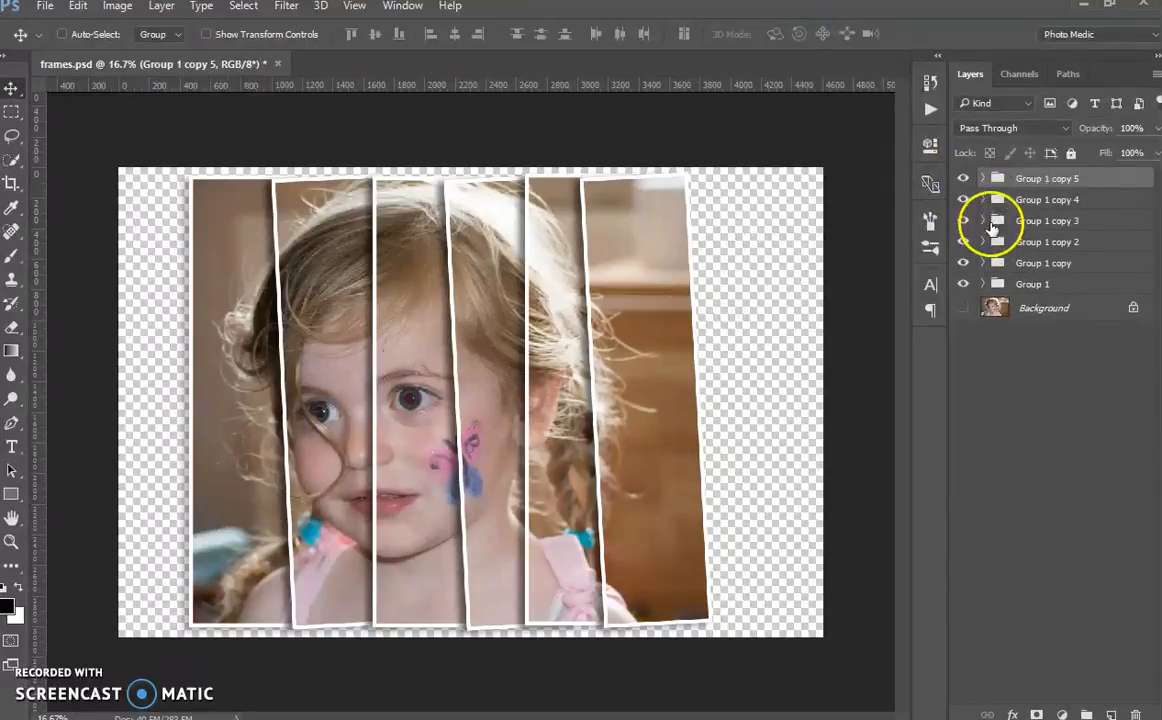
pyautogui.keyDown('shift'); pyautogui.click(1076, 290); pyautogui.keyUp('shift')
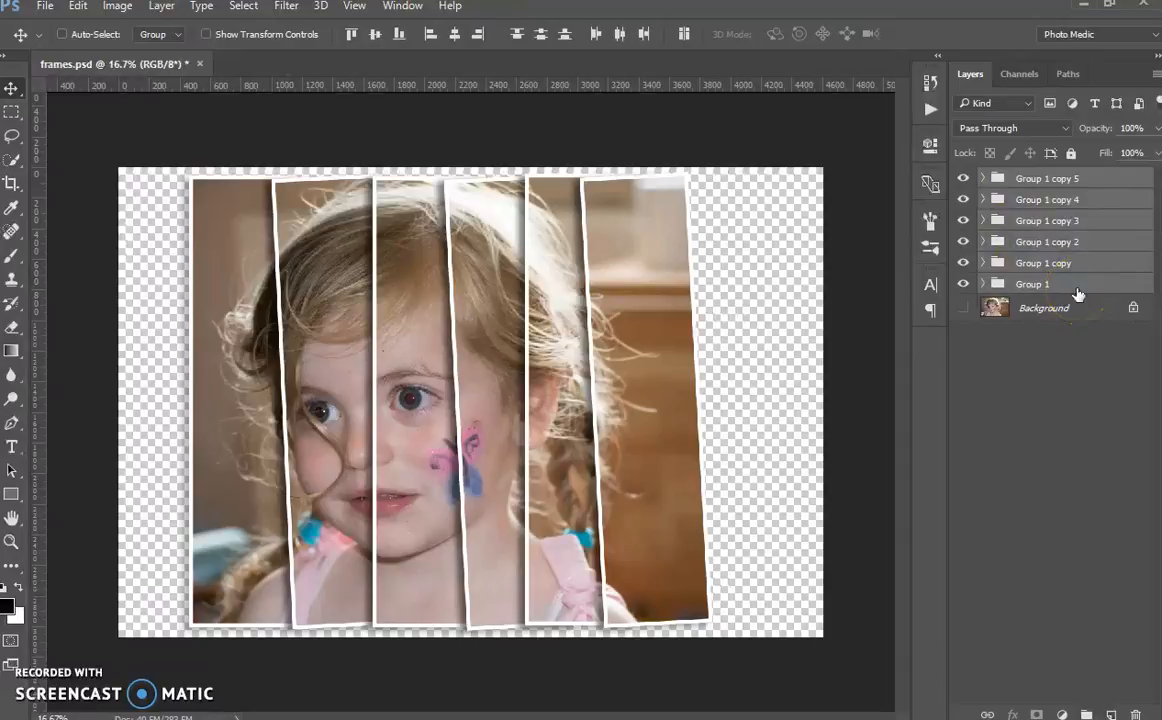
pyautogui.hotkey('ctrl', 'g')
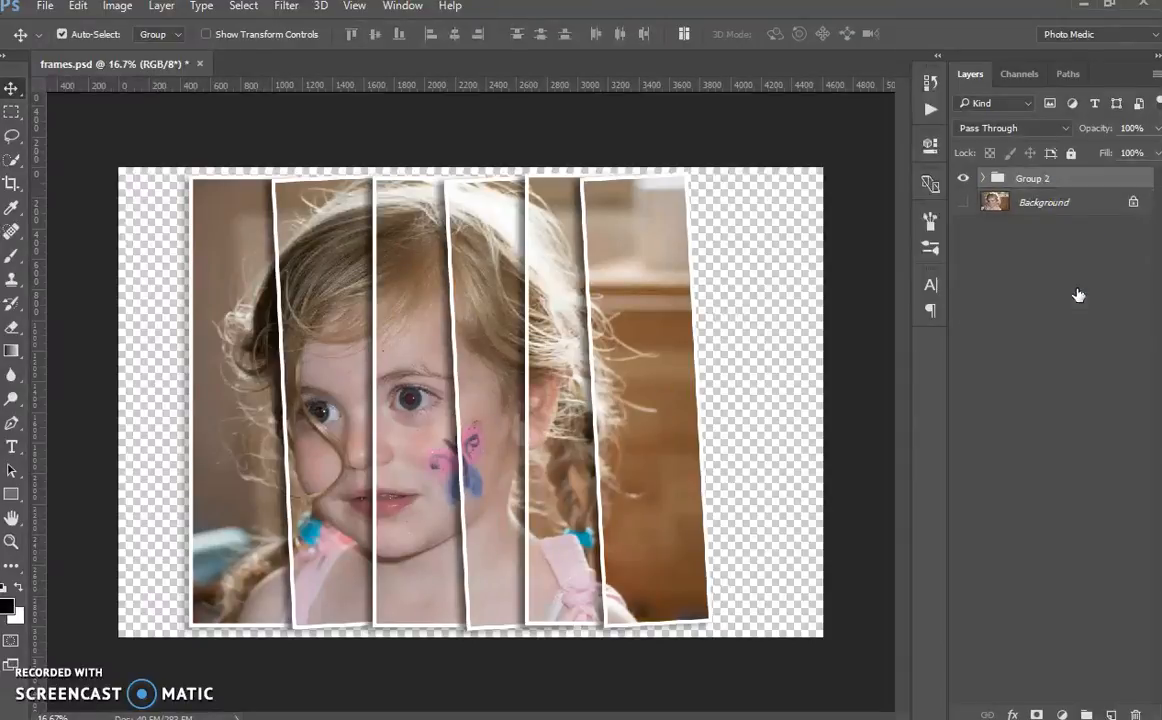
pyautogui.click(980, 218)
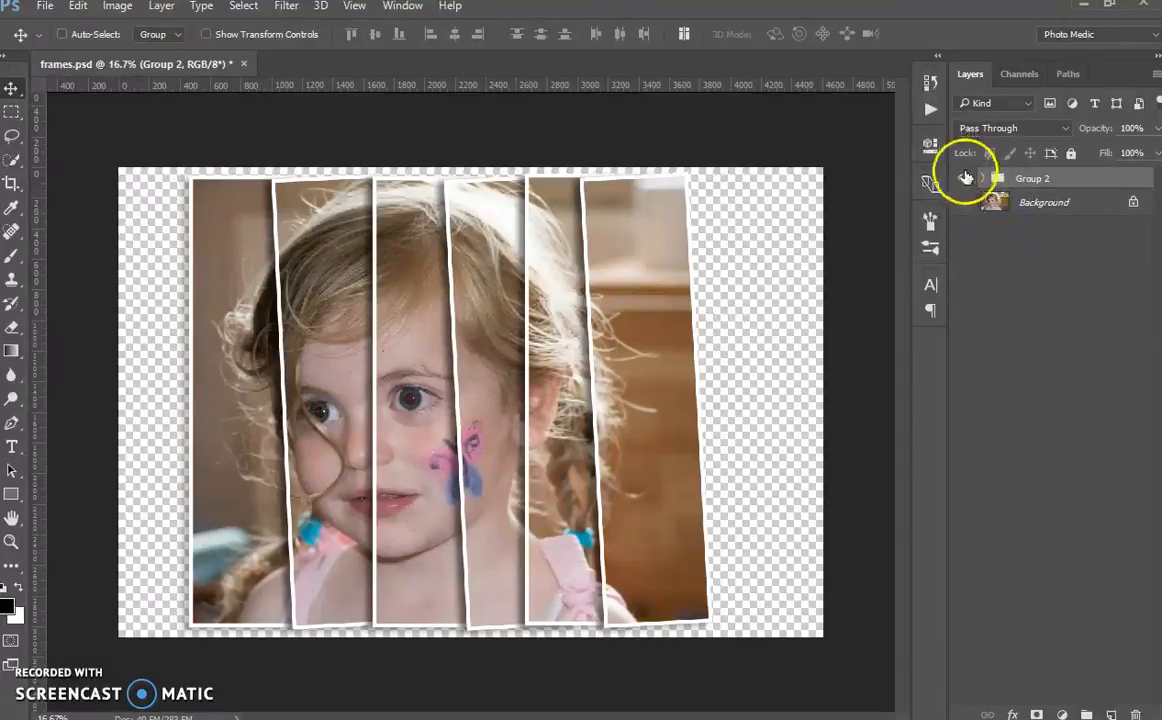
# Step: Compare the panel effect with the original photo by switching the visibility of Background and Group 2, restoring both
pyautogui.click(963, 202)
pyautogui.click(964, 179)
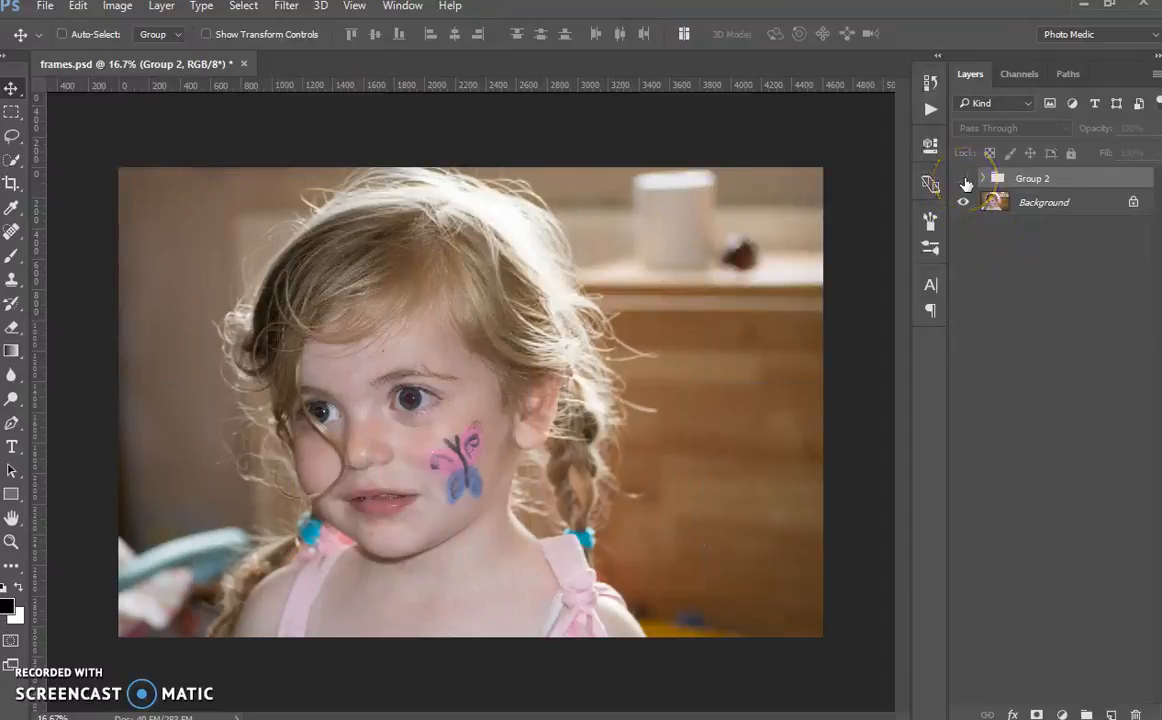
pyautogui.click(964, 181)
pyautogui.click(963, 205)
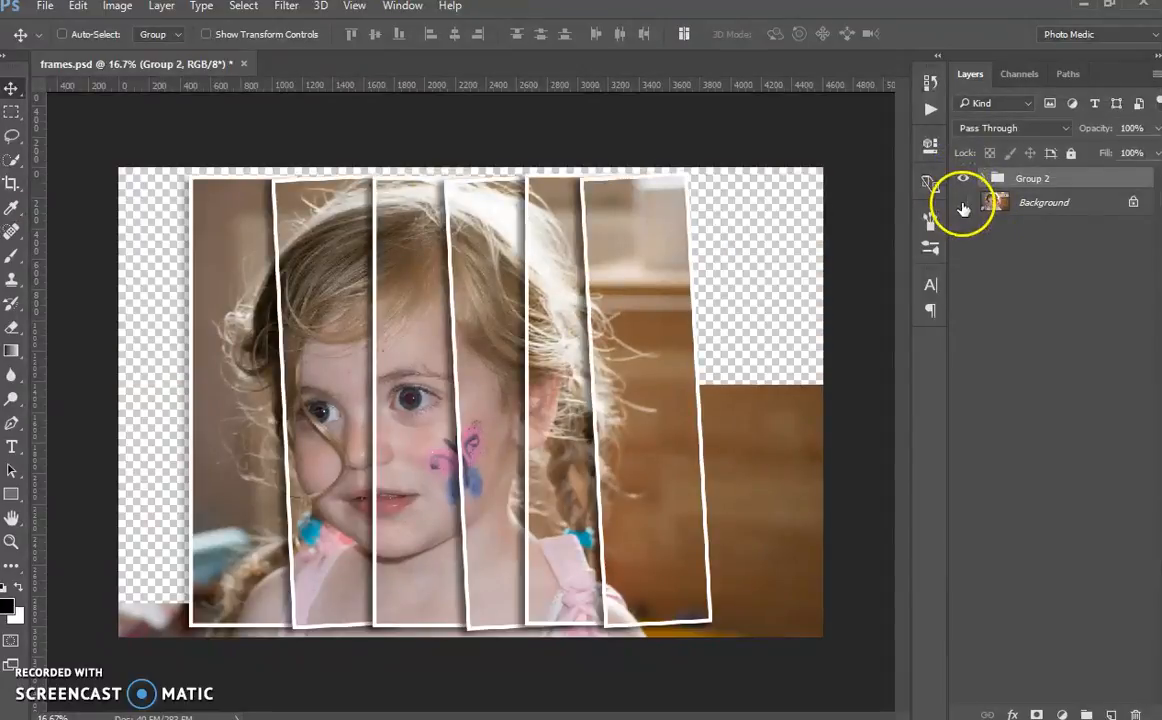
# Step: Crop the canvas's left and right sides close to the outer edges of the first and sixth panels
pyautogui.click(12, 183)
pyautogui.click(133, 403)
pyautogui.moveTo(135, 403); pyautogui.dragTo(148, 404)
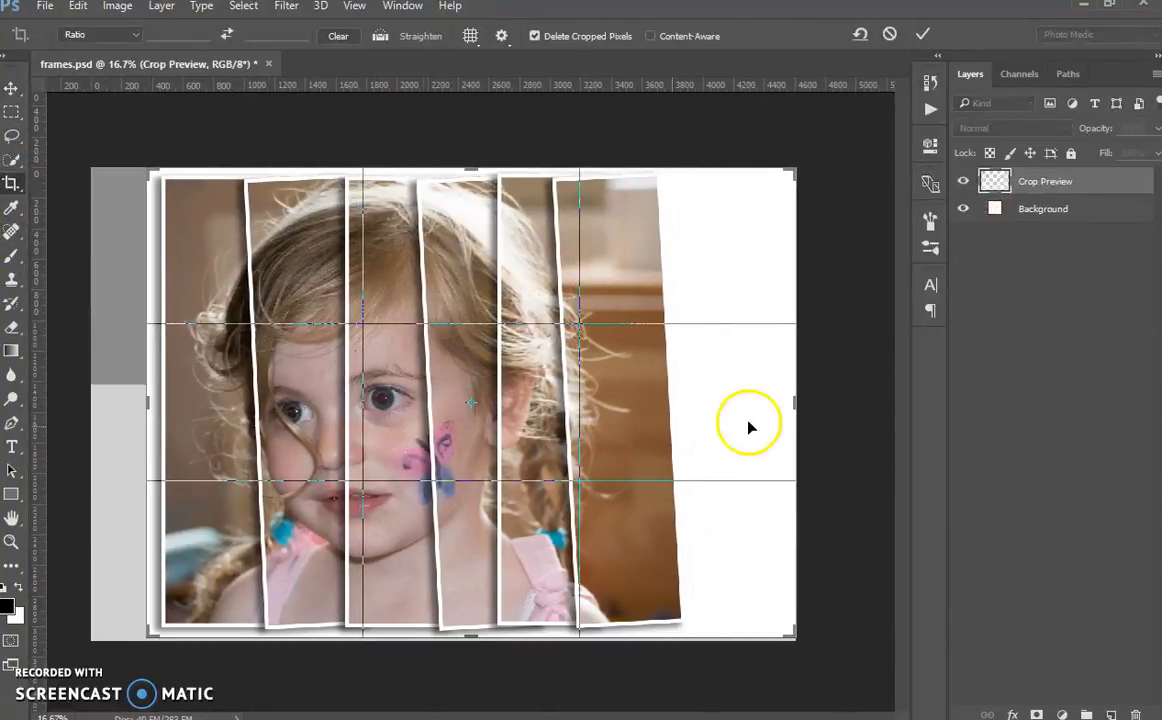
pyautogui.moveTo(796, 402); pyautogui.dragTo(748, 407)
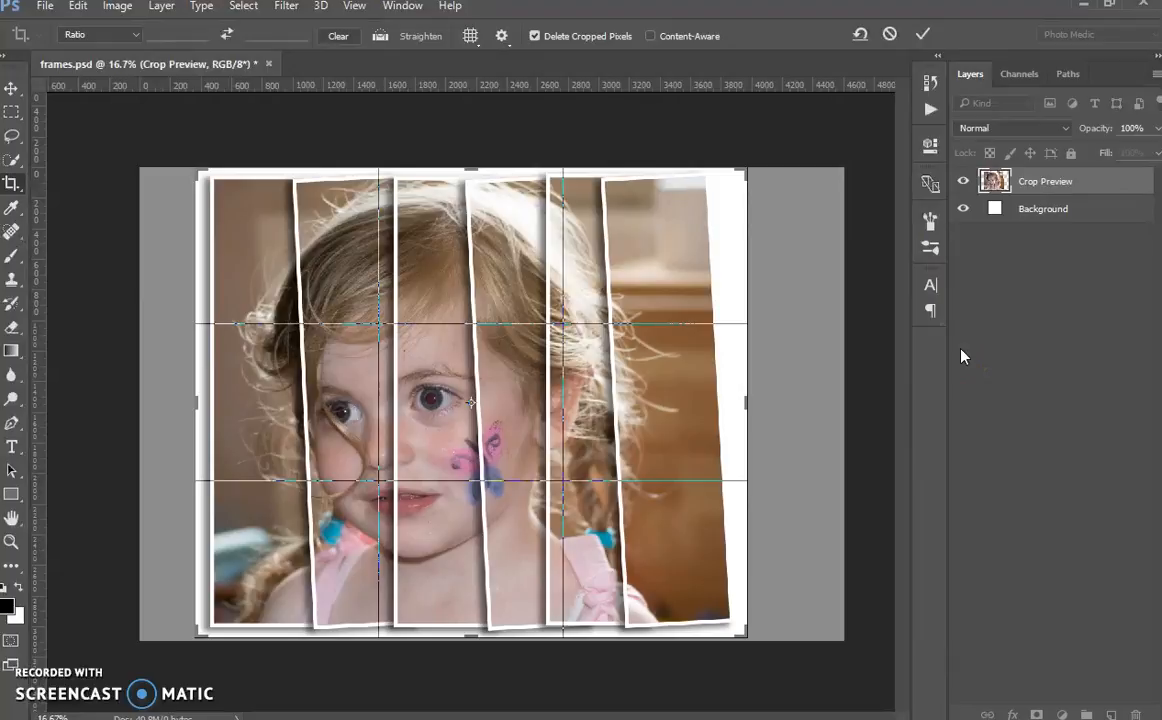
pyautogui.press('Return')
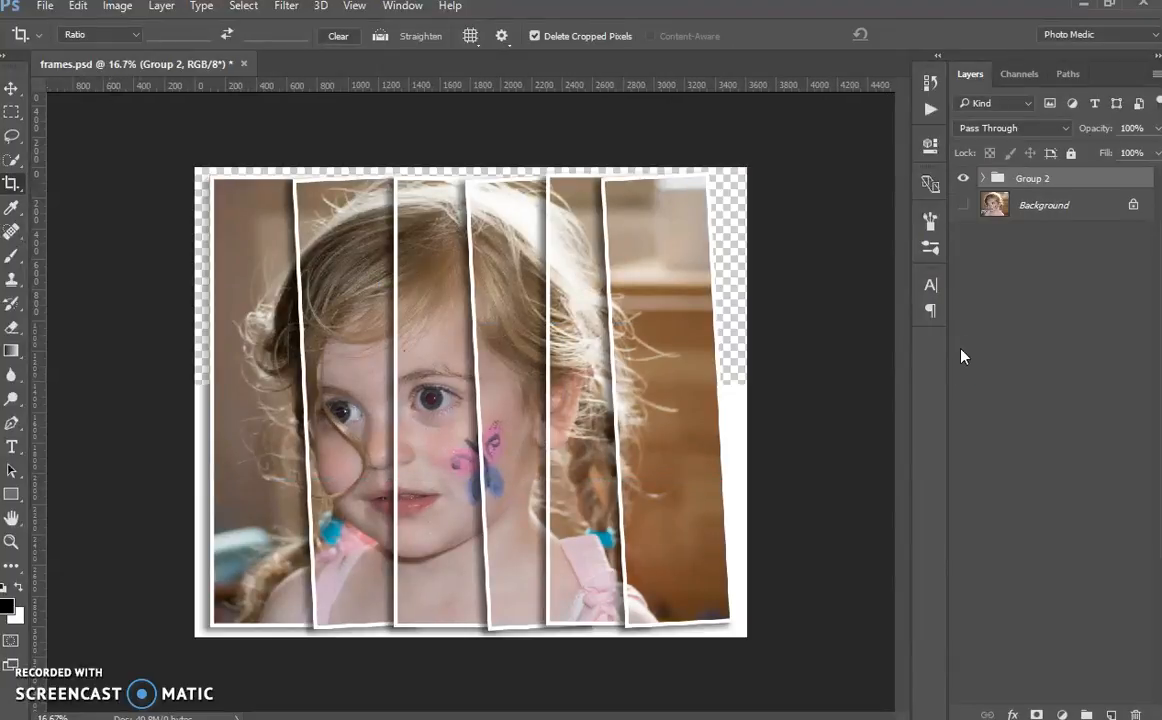
# Step: Show the Background layer behind the panels and switch Group 2 off and on to compare with the cropped original
pyautogui.click(963, 205)
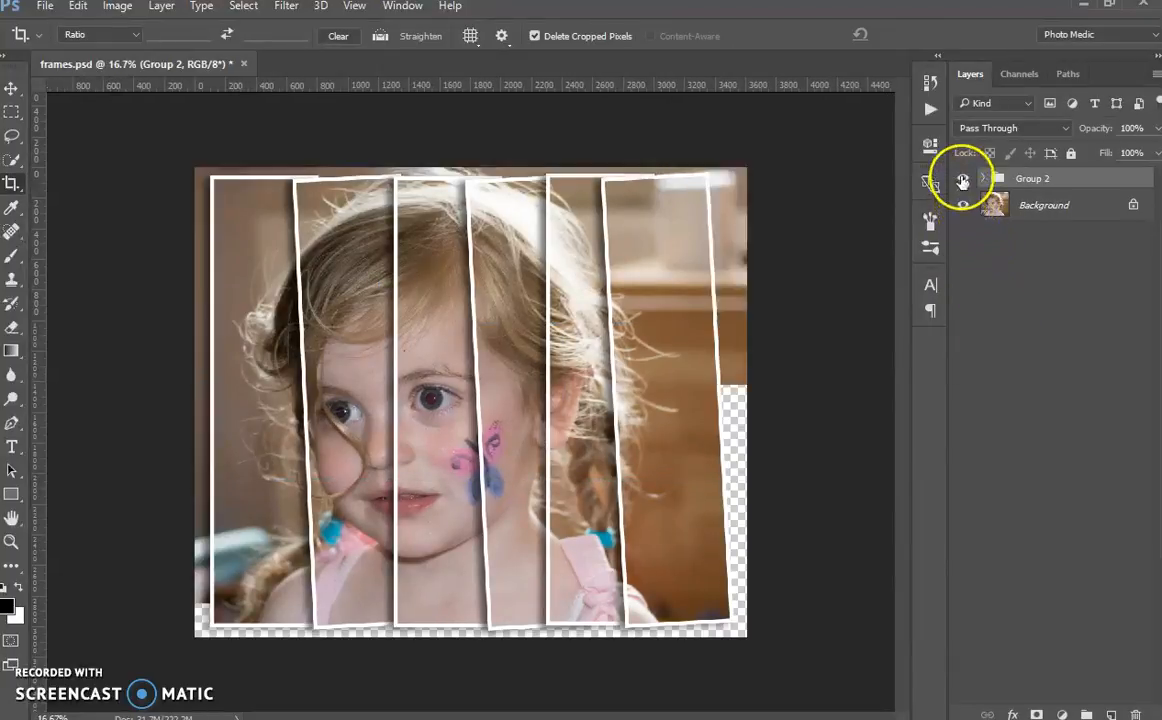
pyautogui.click(963, 178)
pyautogui.click(963, 178)
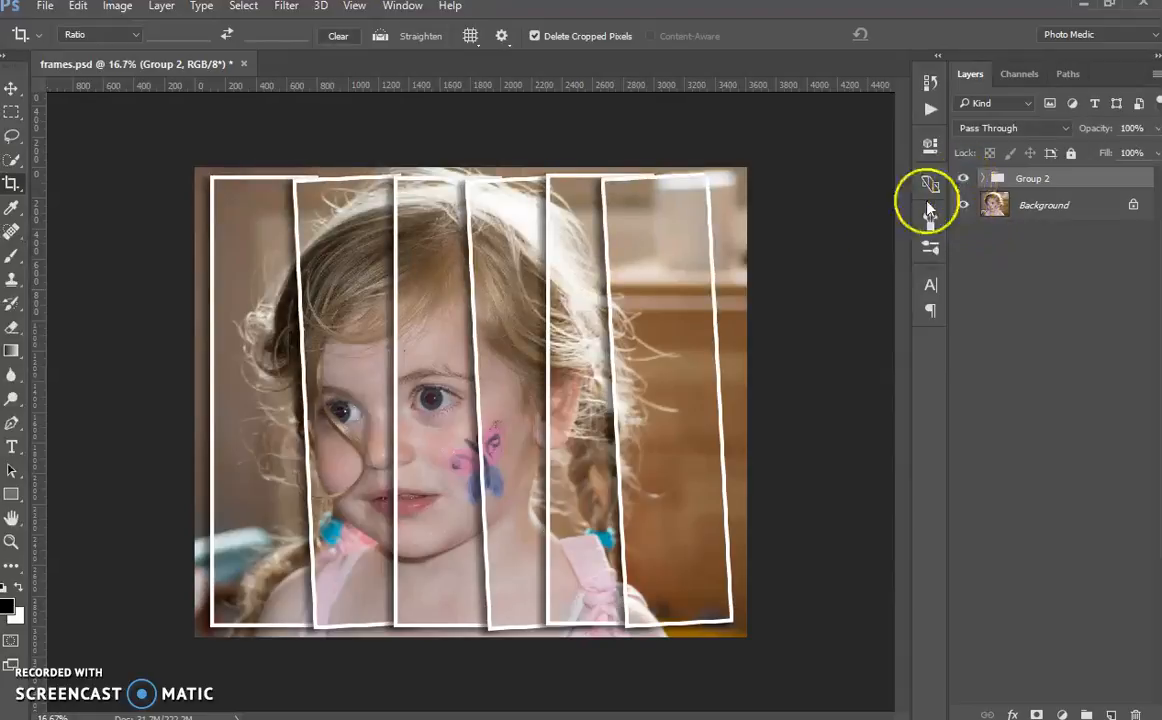